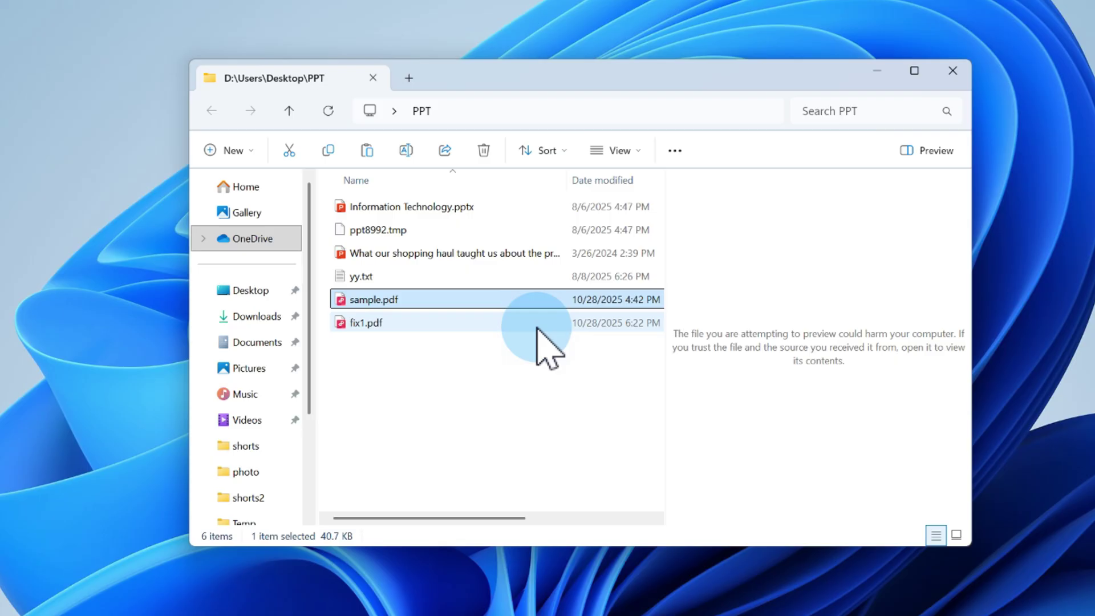
Step: Select fix1.pdf so its photo renders in the preview pane
{"action": "left_click", "coordinate": [539, 325]}
{"action": "mouse_move", "coordinate": [817, 331]}
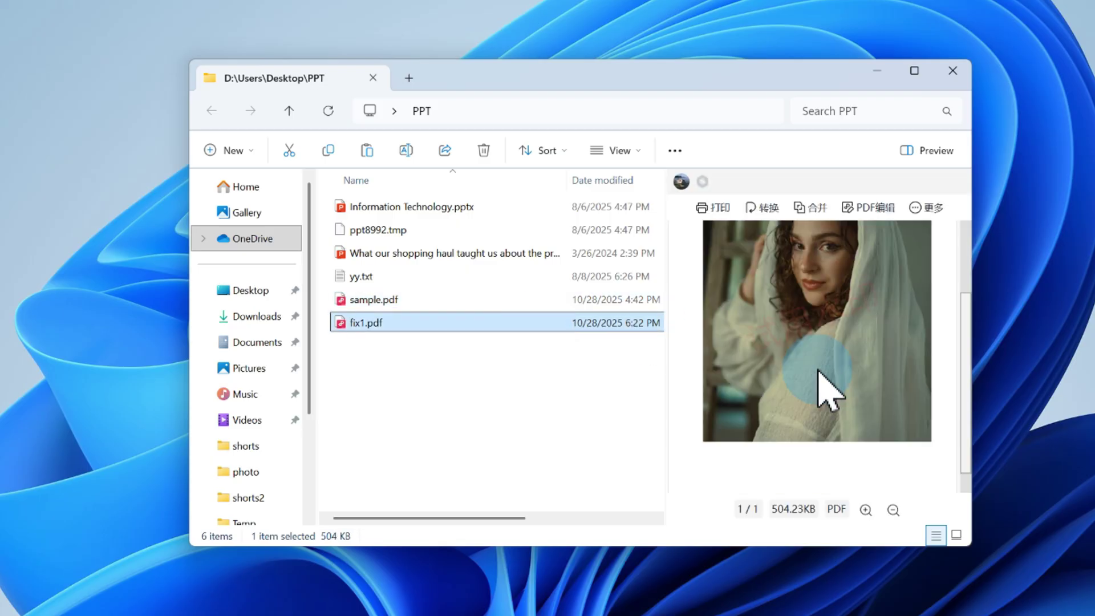
{"action": "scroll", "coordinate": [821, 390], "scroll_direction": "down", "scroll_amount": 3}
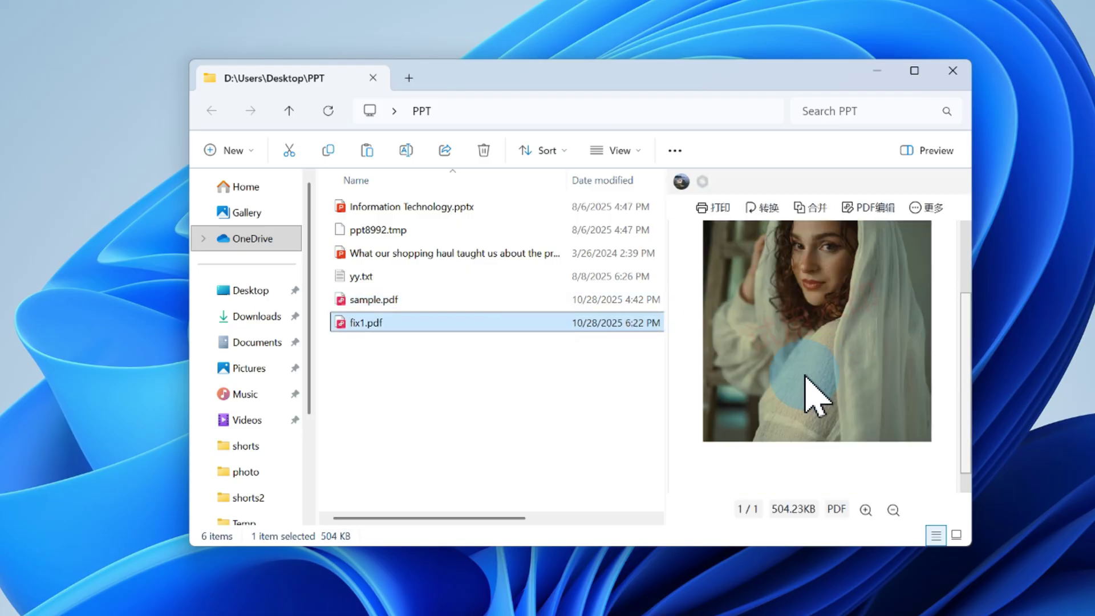
{"action": "scroll", "coordinate": [825, 380], "scroll_direction": "up", "scroll_amount": 3}
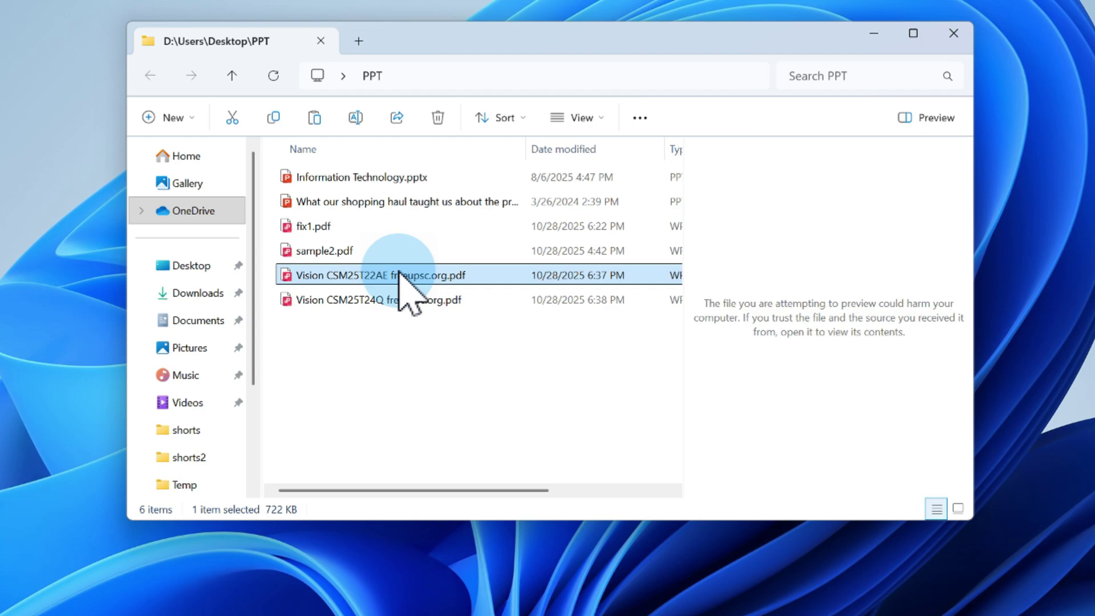
Step: Tick Unblock in the Vision CSM25T22AE PDF's Properties and apply it
{"action": "right_click", "coordinate": [400, 274]}
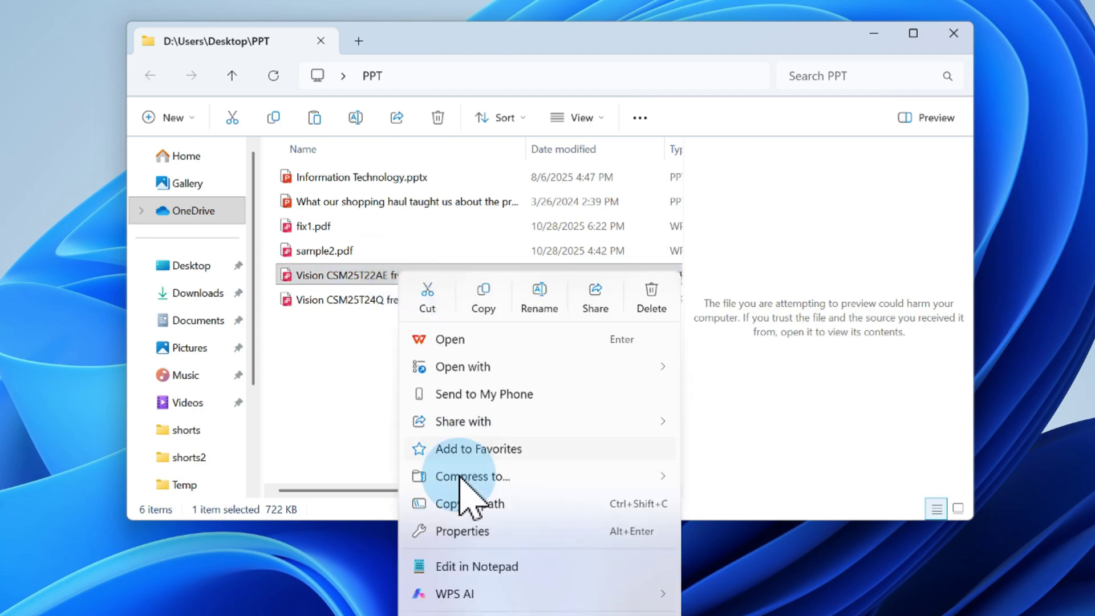
{"action": "left_click", "coordinate": [464, 532]}
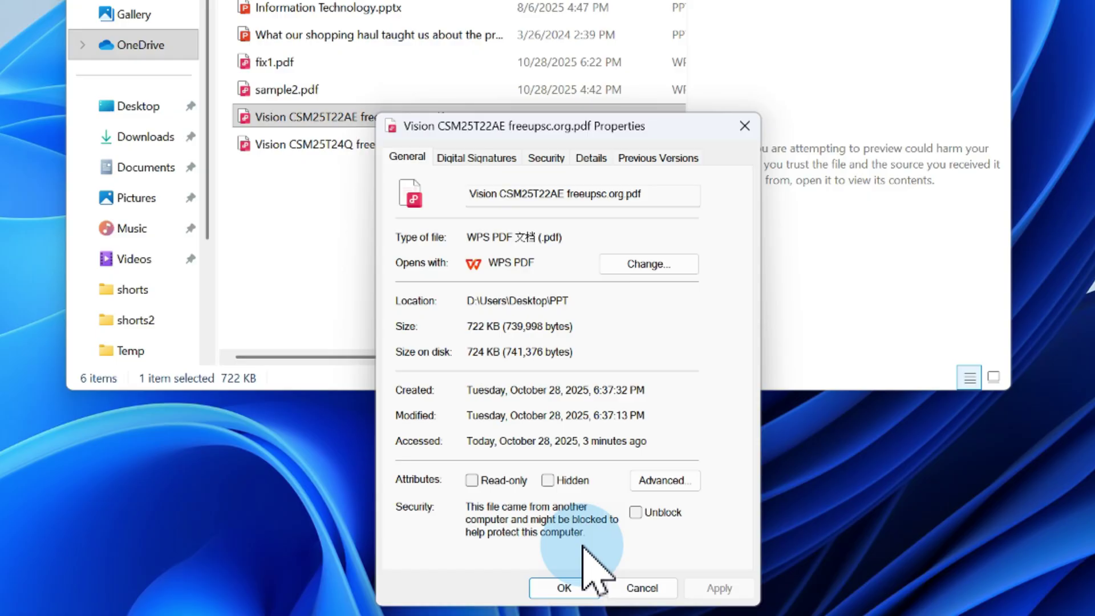
{"action": "left_click", "coordinate": [636, 511]}
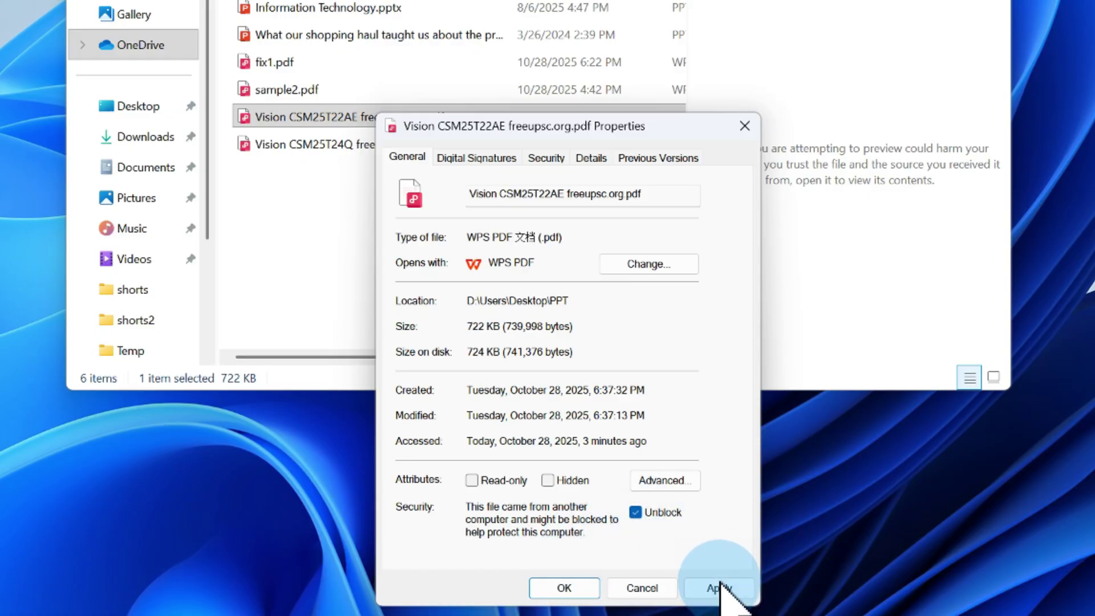
{"action": "left_click", "coordinate": [721, 590]}
{"action": "left_click", "coordinate": [583, 592]}
Step: Select the unblocked Vision CSM25T22AE PDF so the VISION IAS paper previews
{"action": "left_click", "coordinate": [342, 326]}
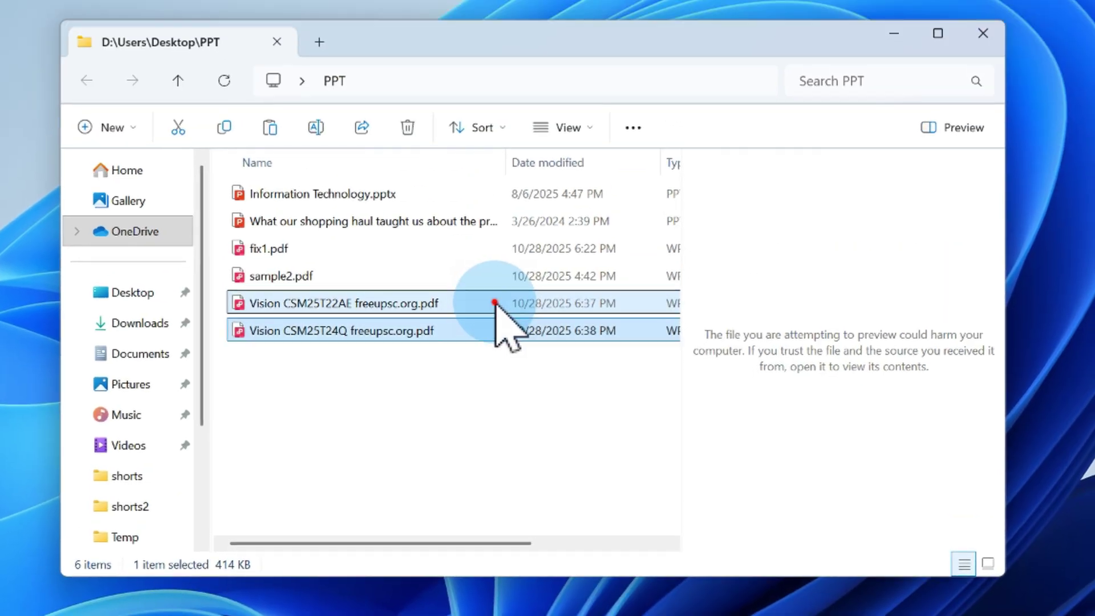
{"action": "left_click", "coordinate": [496, 304]}
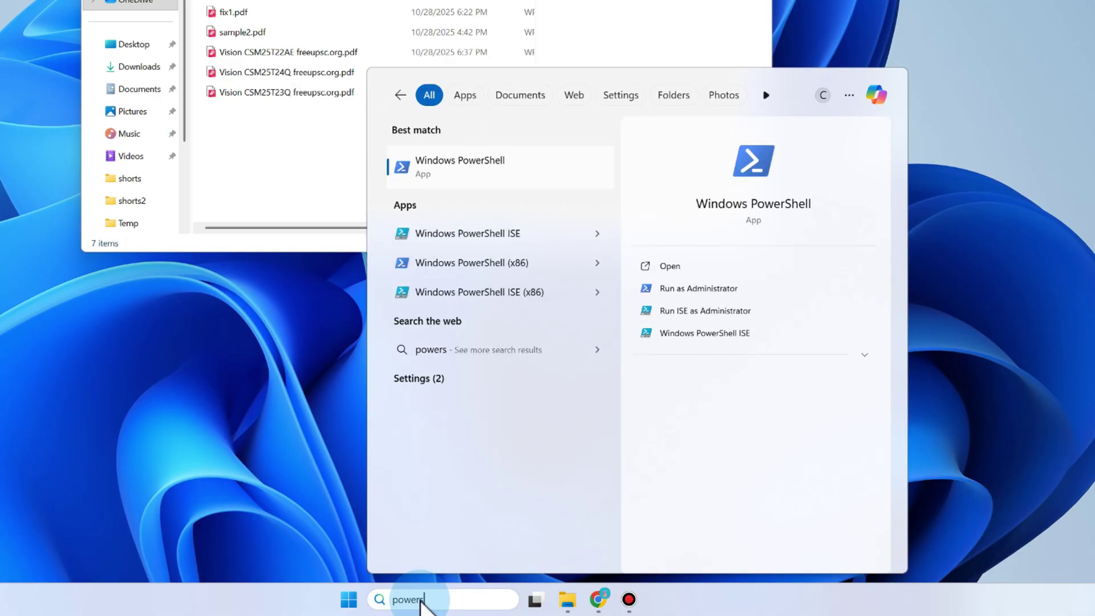
{"action": "type", "text": "ell"}
Step: Start PowerShell as administrator and cd into the D:\Users\Desktop\PPT folder
{"action": "left_click", "coordinate": [701, 291]}
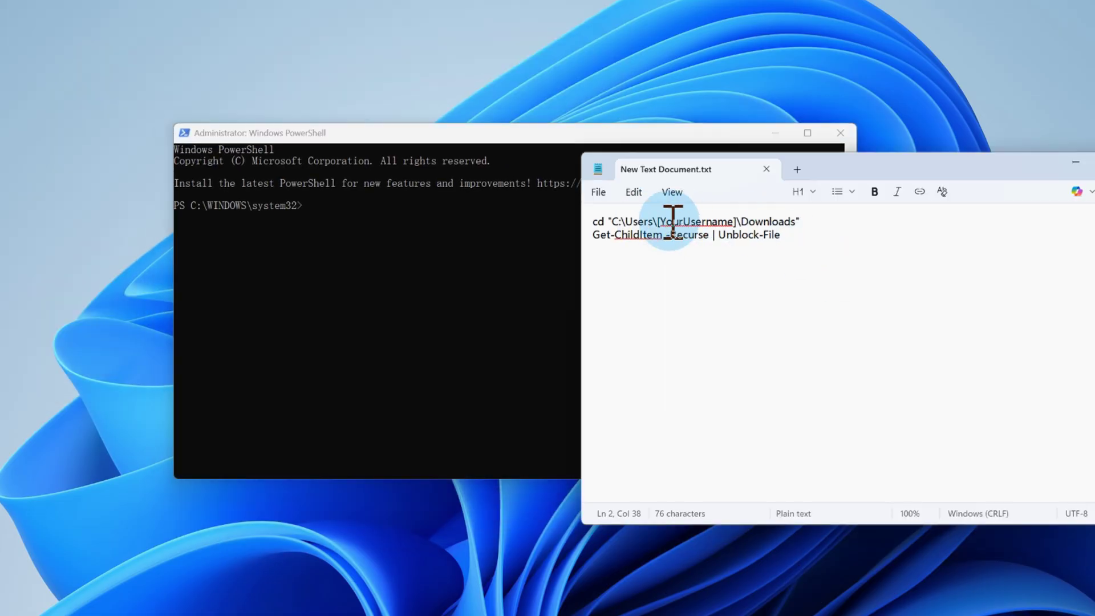
{"action": "left_click", "coordinate": [265, 220]}
{"action": "key", "text": "ctrl+c"}
{"action": "left_click_drag", "start_coordinate": [612, 221], "coordinate": [795, 222]}
{"action": "key", "text": "ctrl+v"}
{"action": "left_click", "coordinate": [360, 218]}
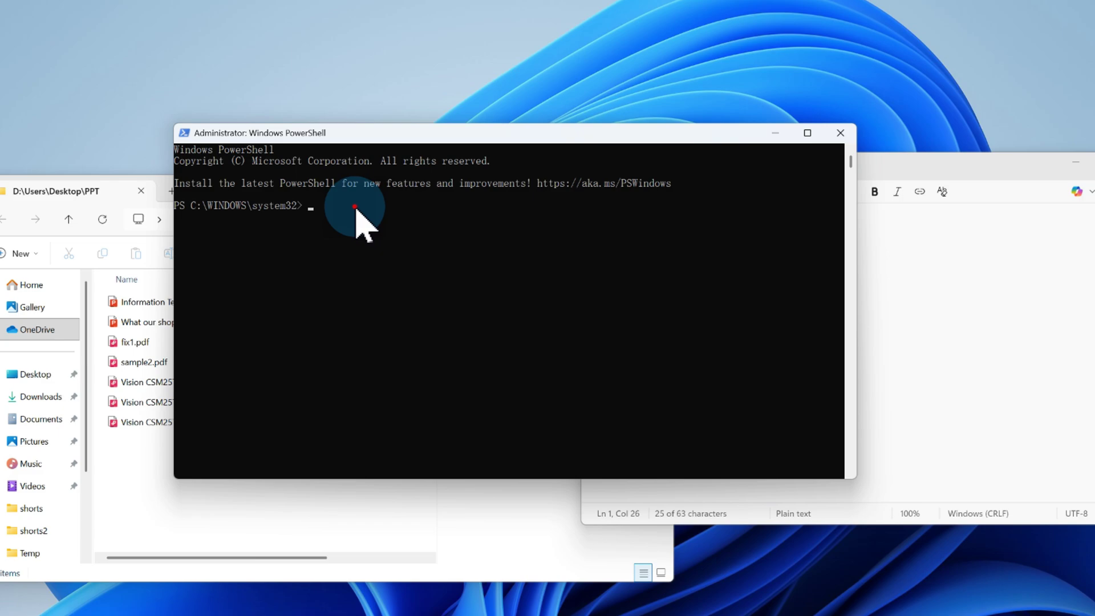
{"action": "key", "text": "ctrl+v"}
{"action": "key", "text": "Return"}
Step: Run Get-ChildItem -Recurse | Unblock-File to unblock everything in the folder
{"action": "left_click", "coordinate": [912, 232]}
{"action": "left_click_drag", "start_coordinate": [799, 238], "coordinate": [606, 240]}
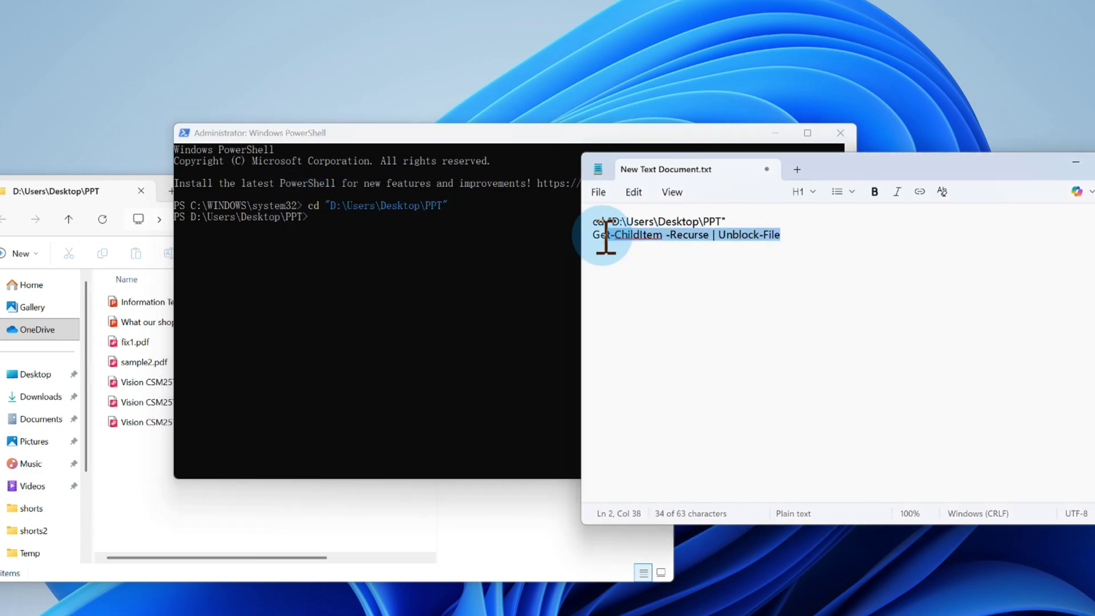
{"action": "left_click", "coordinate": [318, 220]}
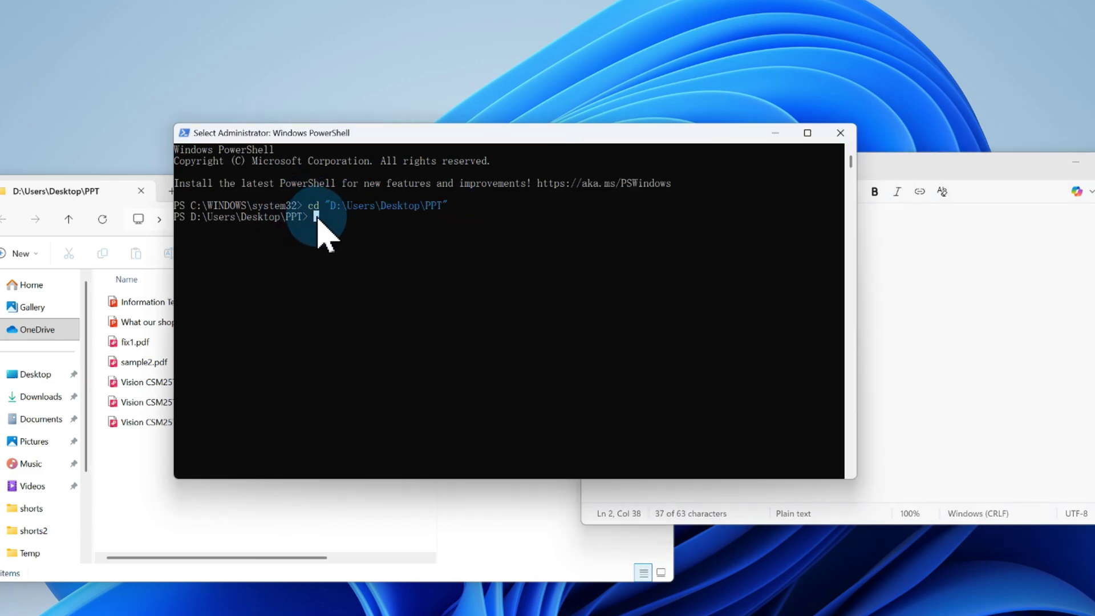
{"action": "key", "text": "ctrl+v"}
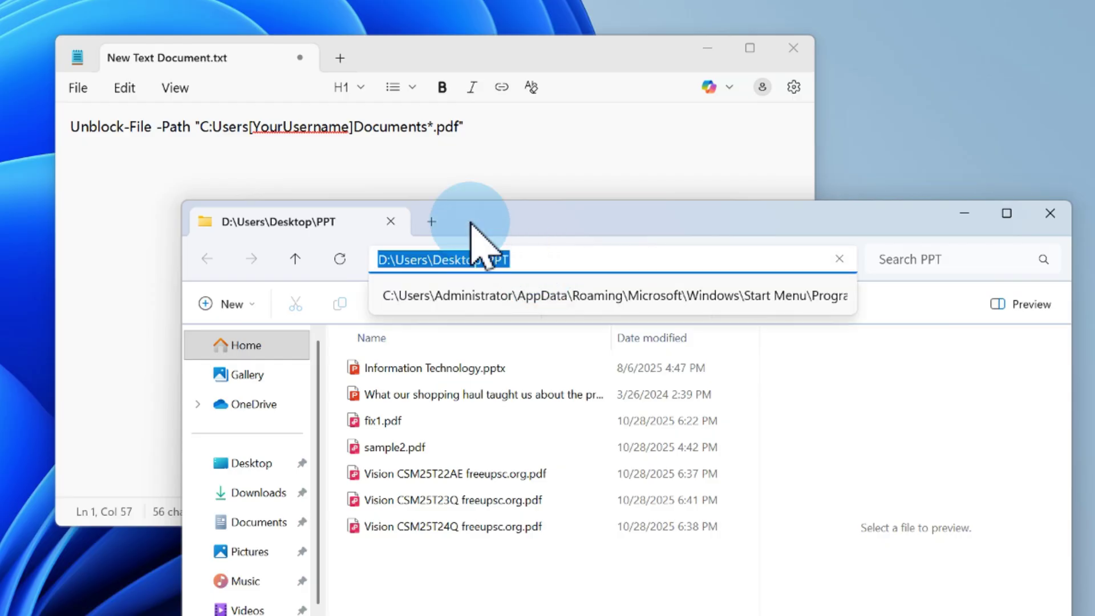
Step: Point the Unblock-File -Path command at the PPT folder's PDFs and paste it into PowerShell
{"action": "left_click", "coordinate": [232, 129]}
{"action": "left_click_drag", "start_coordinate": [203, 127], "coordinate": [412, 127]}
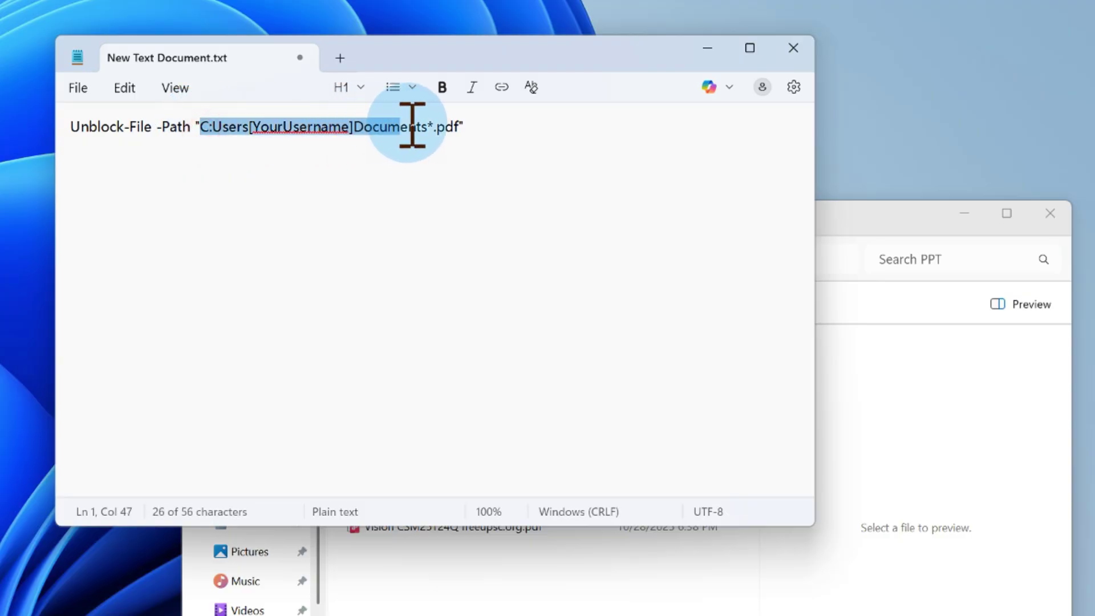
{"action": "key", "text": "ctrl+v"}
{"action": "left_click", "coordinate": [338, 214]}
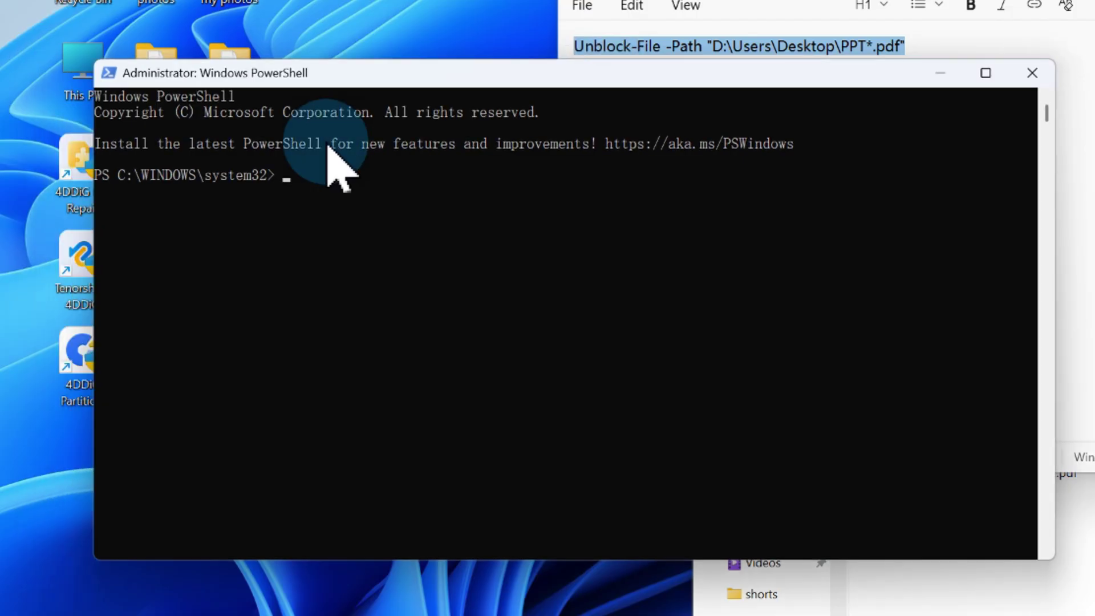
{"action": "right_click", "coordinate": [304, 183]}
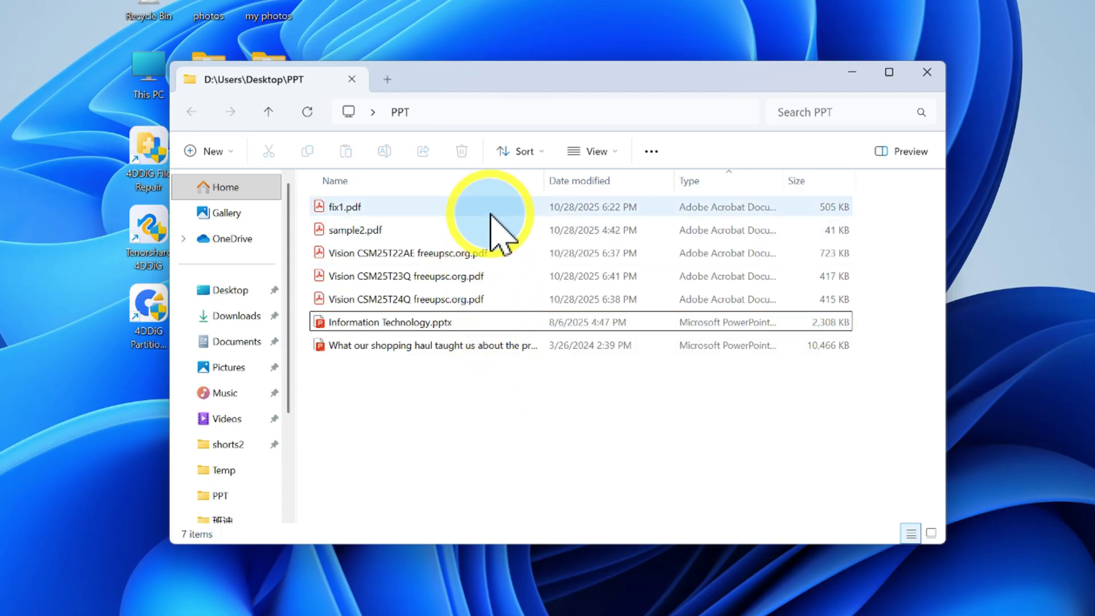
{"action": "left_click", "coordinate": [490, 208]}
{"action": "left_click", "coordinate": [506, 229]}
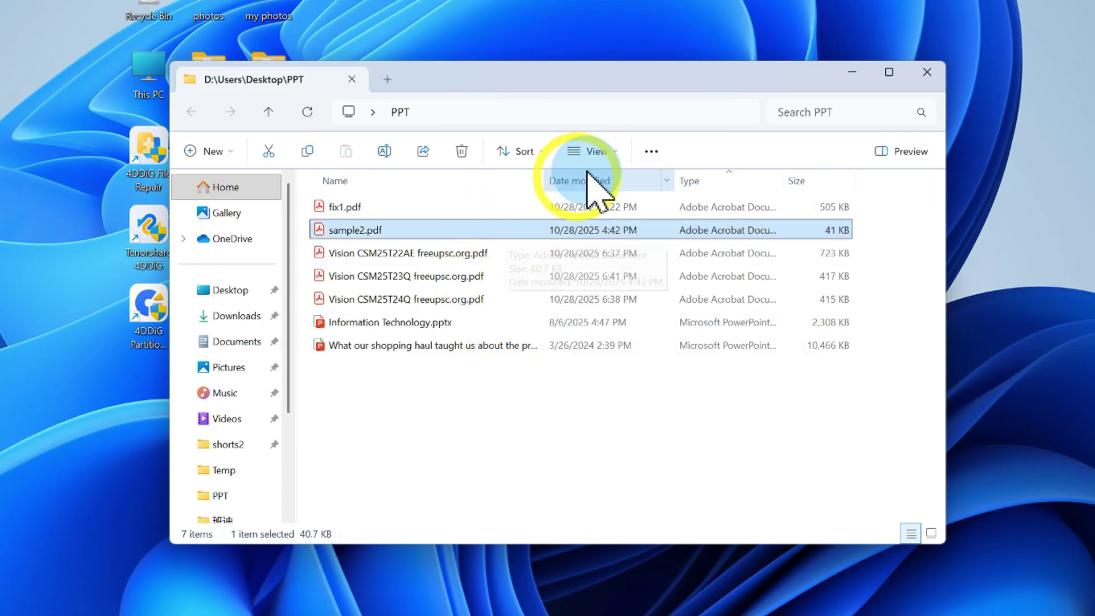
{"action": "left_click", "coordinate": [591, 151]}
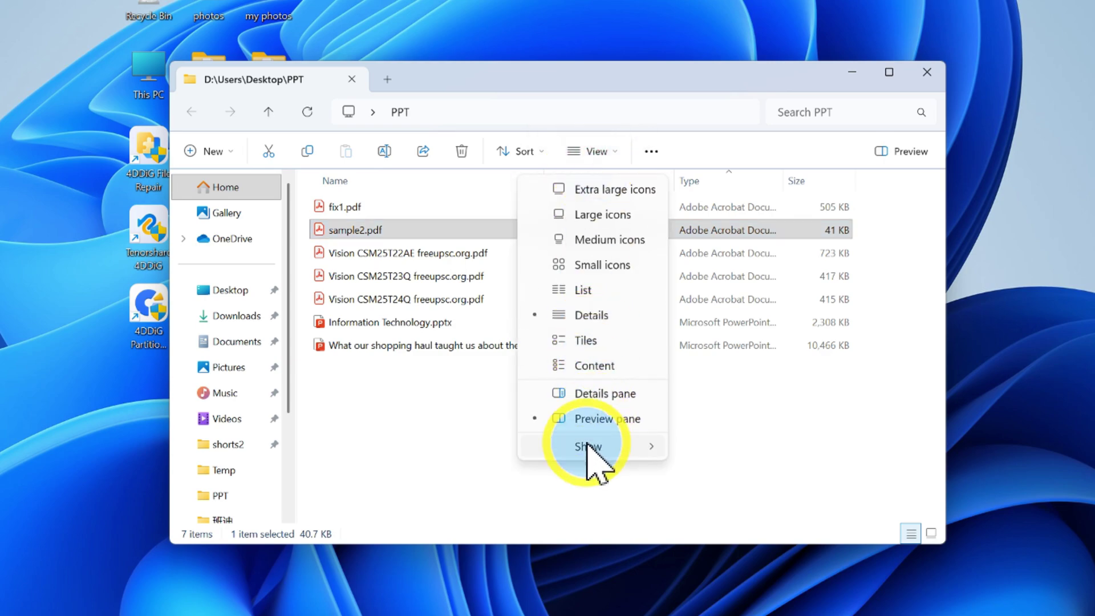
{"action": "left_click", "coordinate": [607, 419]}
{"action": "left_click", "coordinate": [562, 252]}
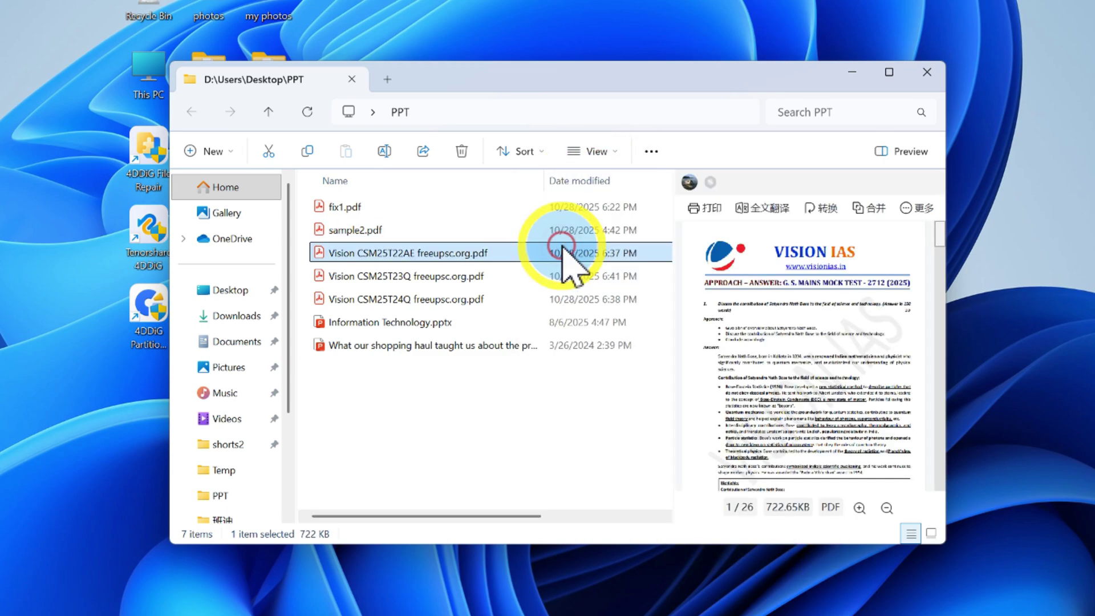
{"action": "left_click", "coordinate": [453, 229]}
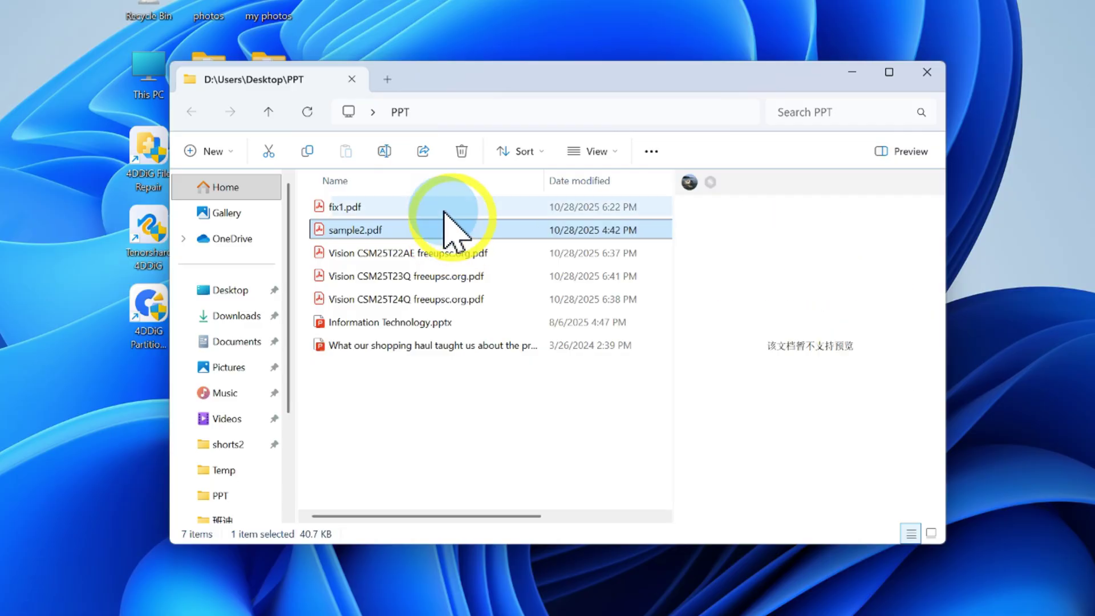
{"action": "left_click", "coordinate": [441, 206]}
{"action": "left_click", "coordinate": [426, 276]}
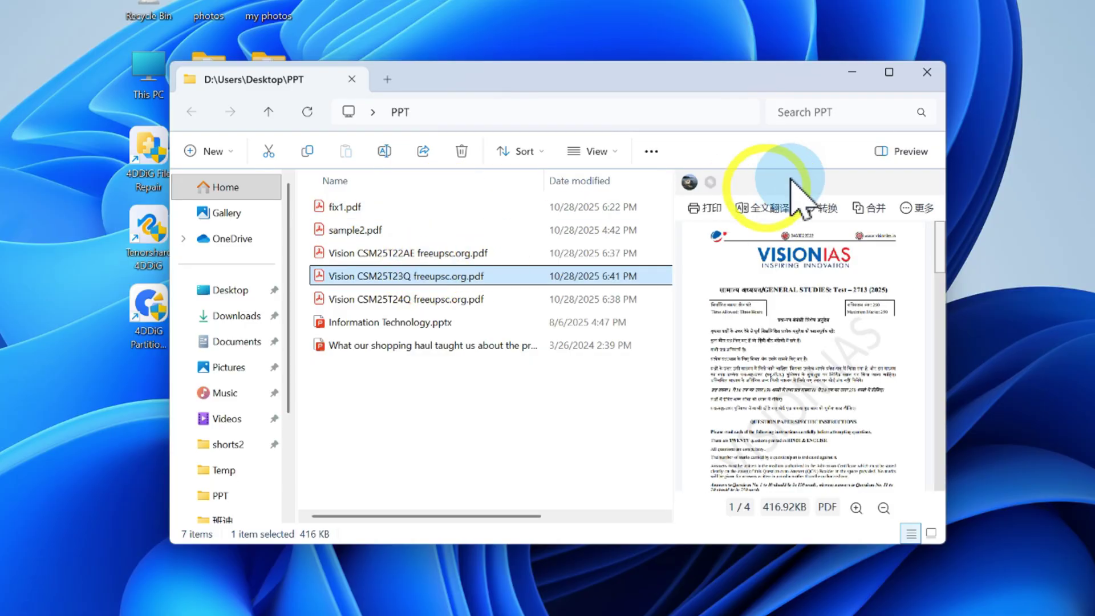
{"action": "left_click", "coordinate": [894, 152]}
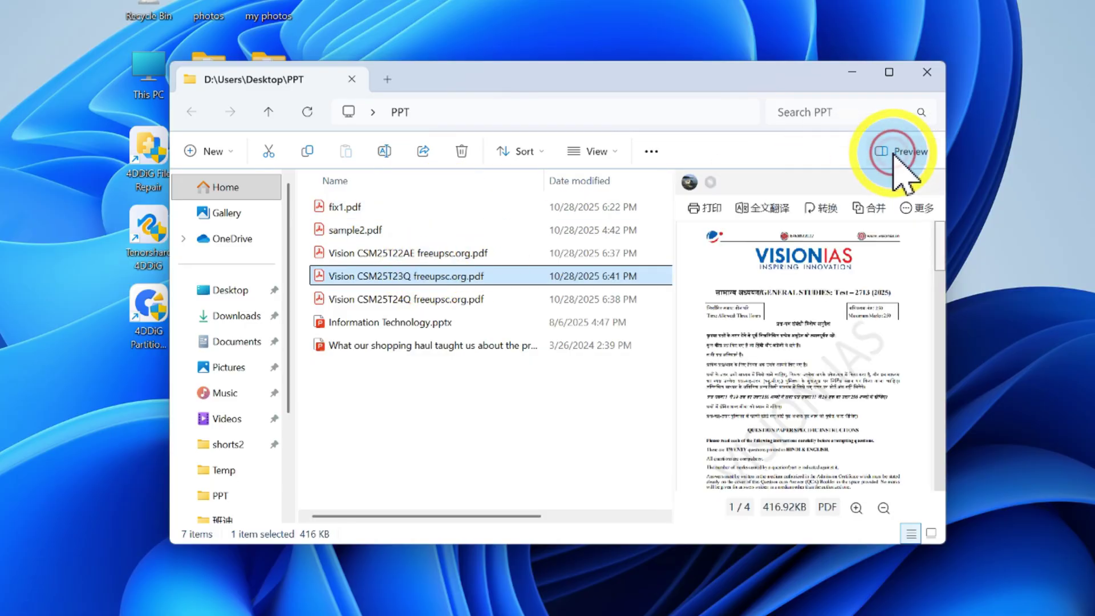
{"action": "left_click", "coordinate": [894, 152]}
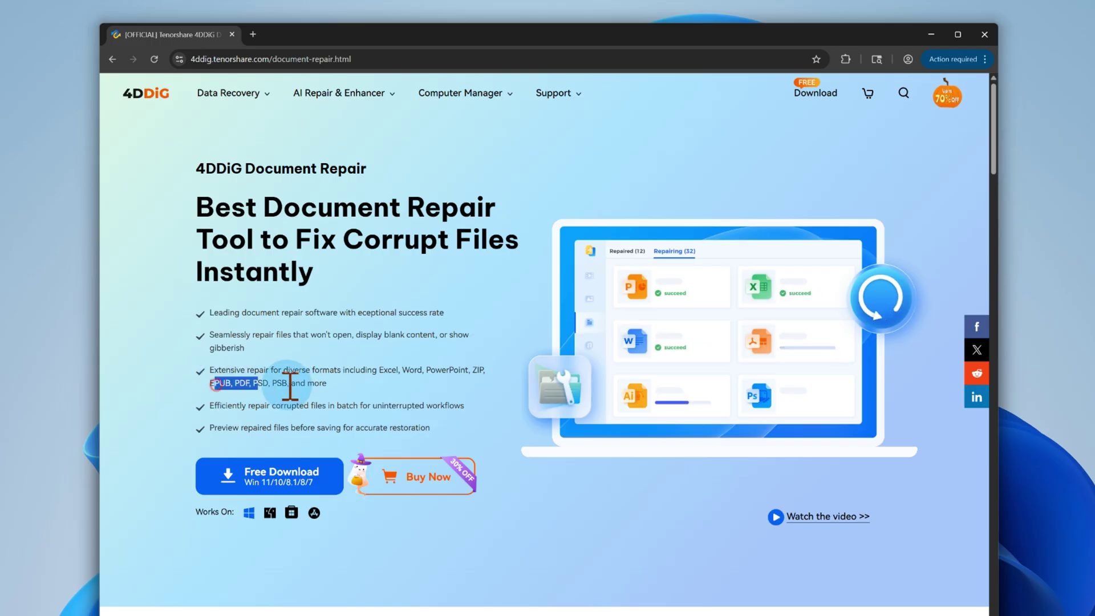
Step: Highlight the supported formats list and view the PDF and Word repair details
{"action": "left_click_drag", "start_coordinate": [230, 386], "coordinate": [464, 402]}
{"action": "scroll", "coordinate": [464, 403], "scroll_direction": "down", "scroll_amount": 7}
{"action": "left_click", "coordinate": [351, 248]}
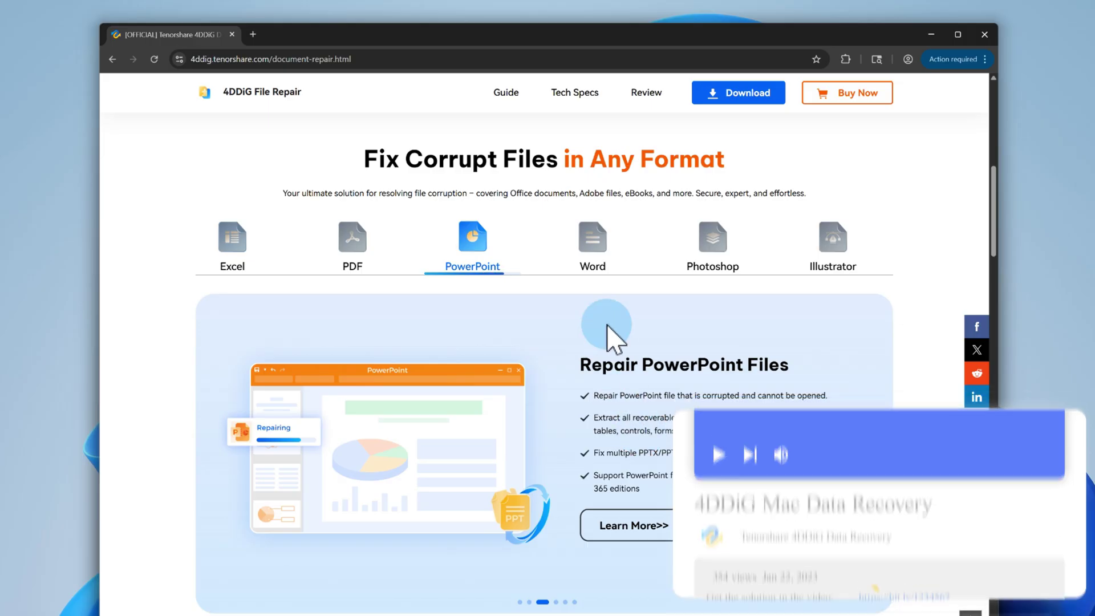
{"action": "left_click", "coordinate": [576, 250]}
Step: View the Photoshop repair details, then add sample2.pdf to 4DDiG document repair
{"action": "left_click", "coordinate": [697, 252]}
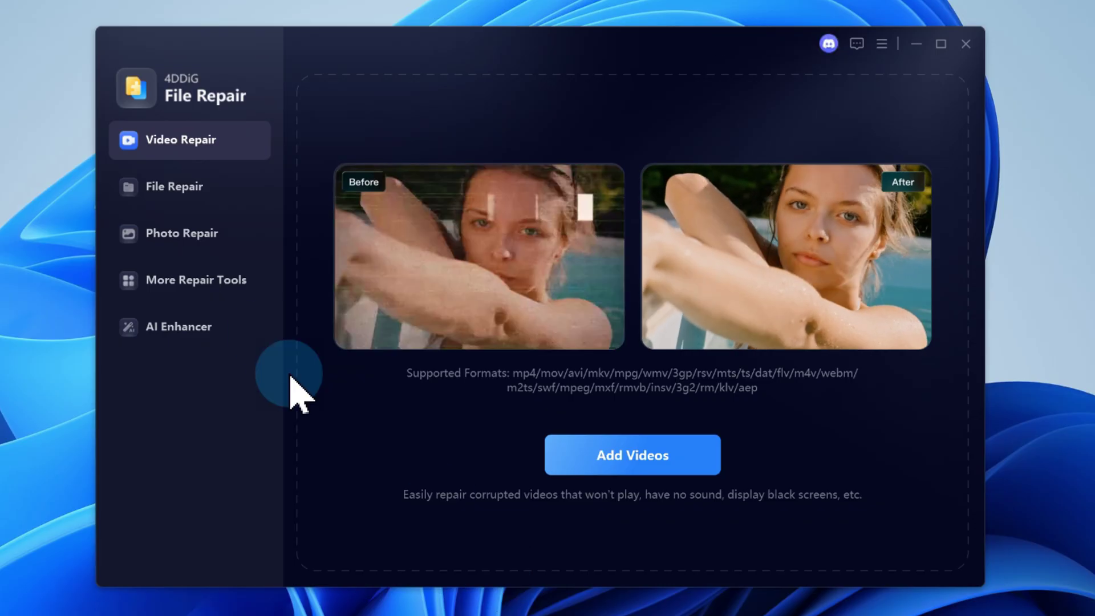
{"action": "left_click", "coordinate": [175, 193]}
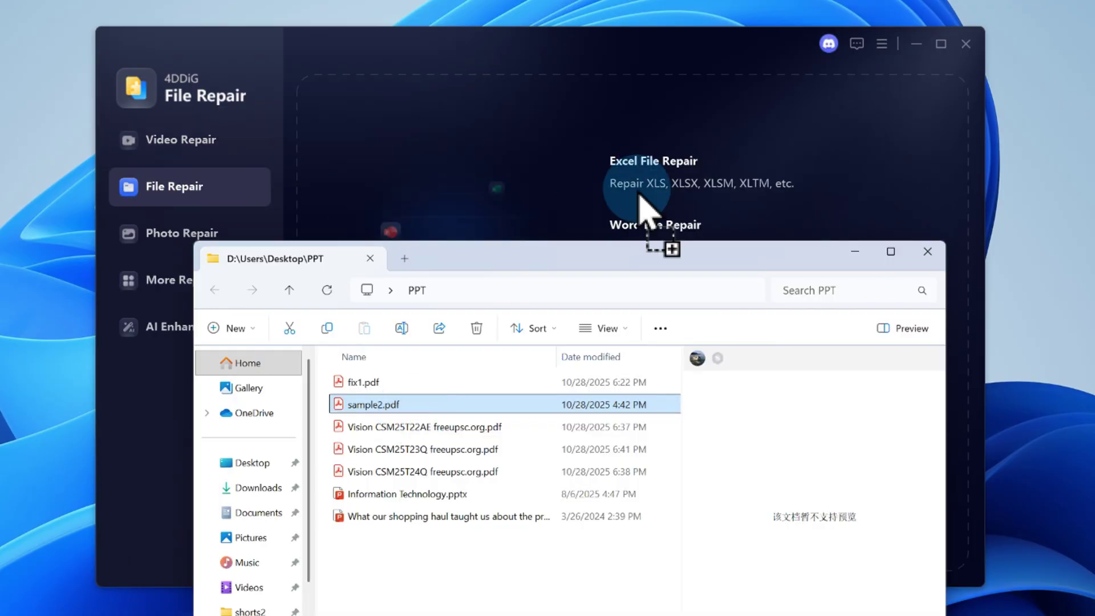
{"action": "left_click_drag", "start_coordinate": [367, 337], "coordinate": [648, 214]}
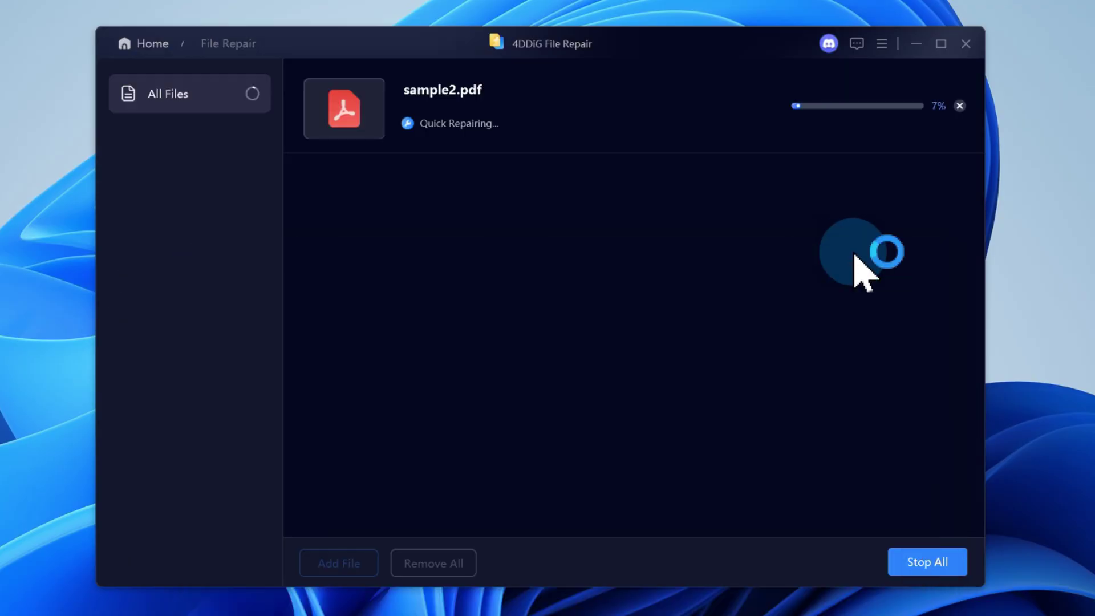
Step: Preview both repaired copies of sample2.pdf and choose Save (2) for them
{"action": "left_click", "coordinate": [847, 107]}
{"action": "left_click", "coordinate": [293, 261]}
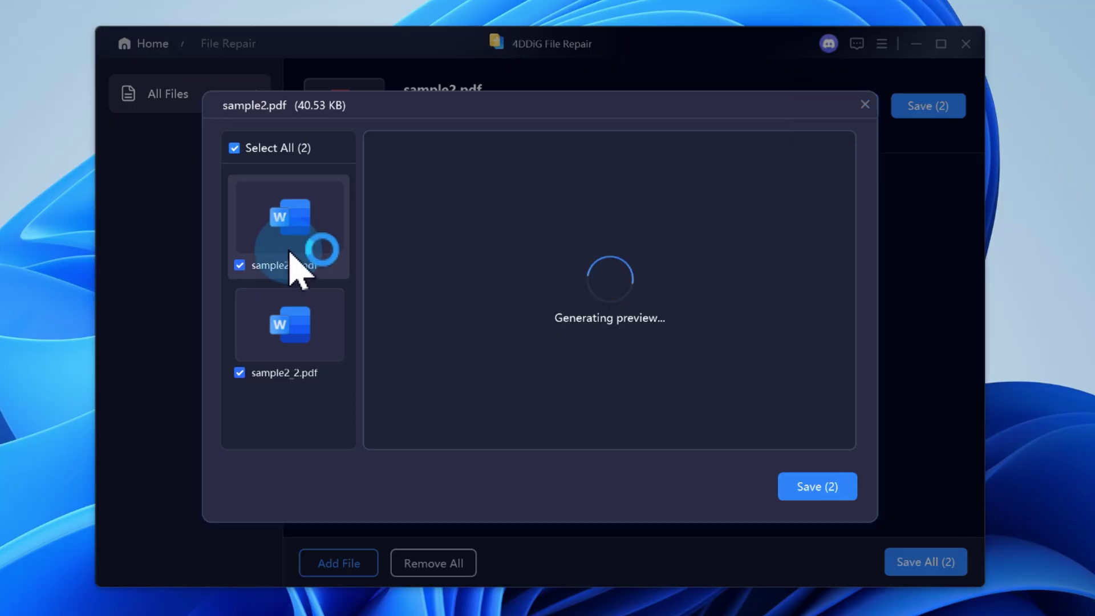
{"action": "left_click", "coordinate": [294, 317]}
{"action": "left_click", "coordinate": [865, 104]}
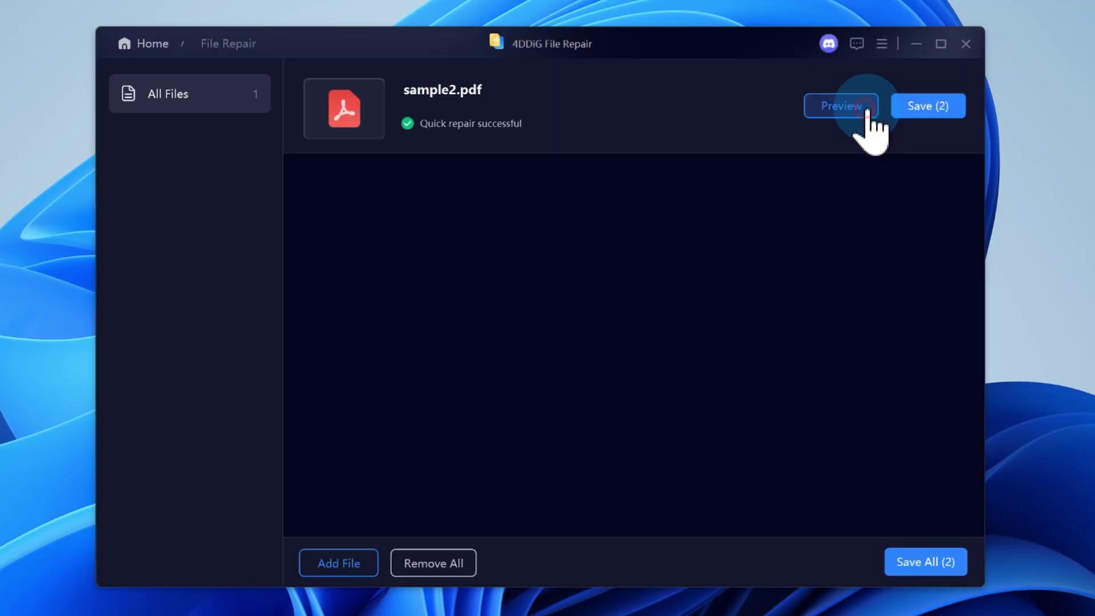
{"action": "left_click", "coordinate": [927, 108]}
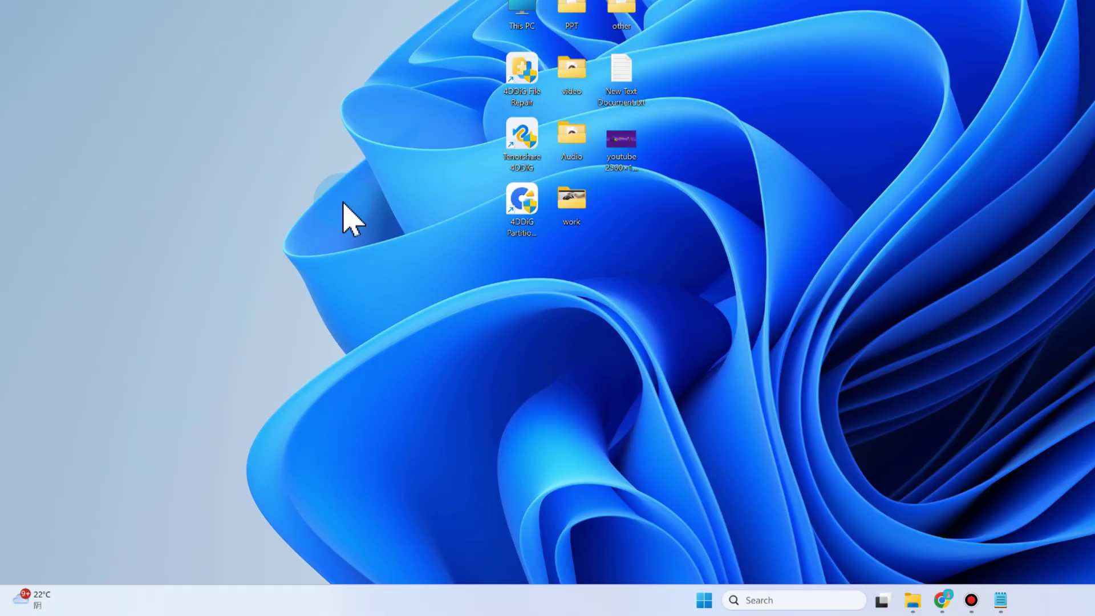
Step: Launch regedit and jump to HKEY_CURRENT_USER\...\CurrentVersion\Policies via the address bar
{"action": "key", "text": "super+r"}
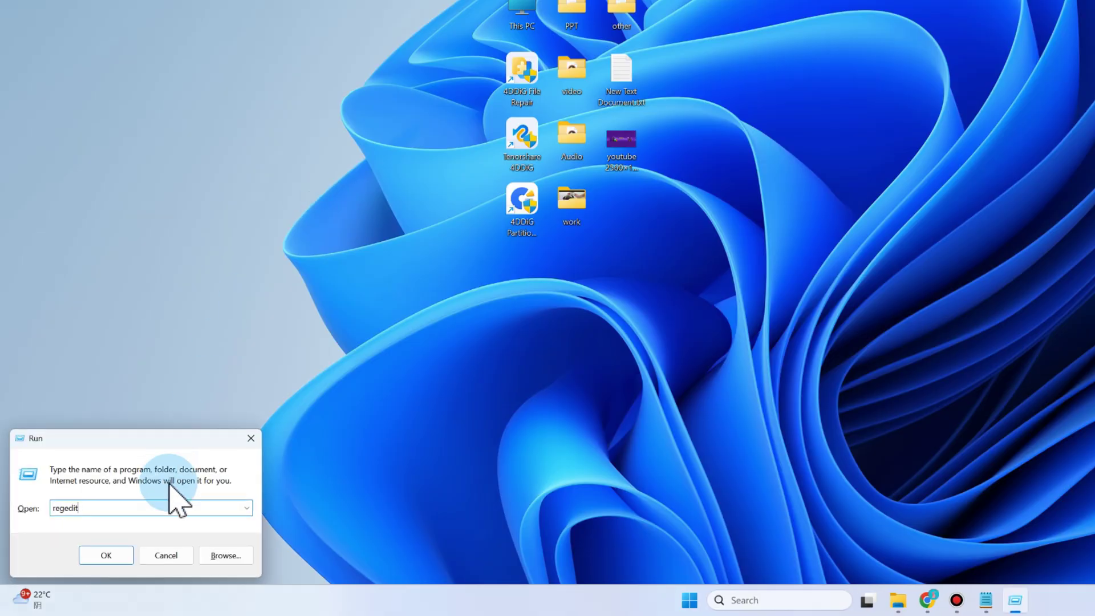
{"action": "left_click", "coordinate": [110, 554]}
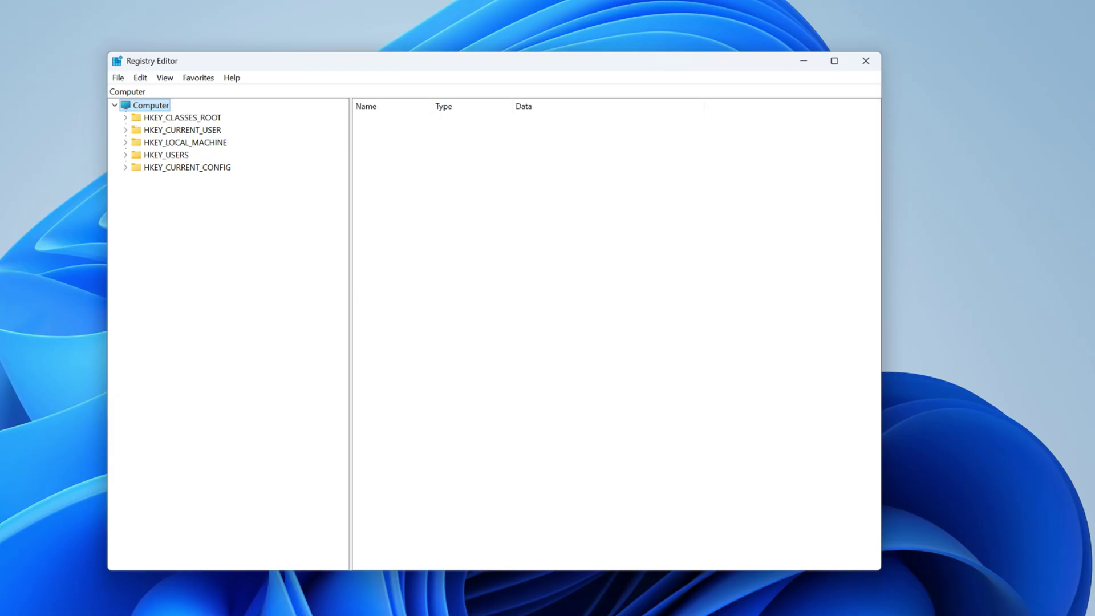
{"action": "left_click_drag", "start_coordinate": [795, 161], "coordinate": [360, 179]}
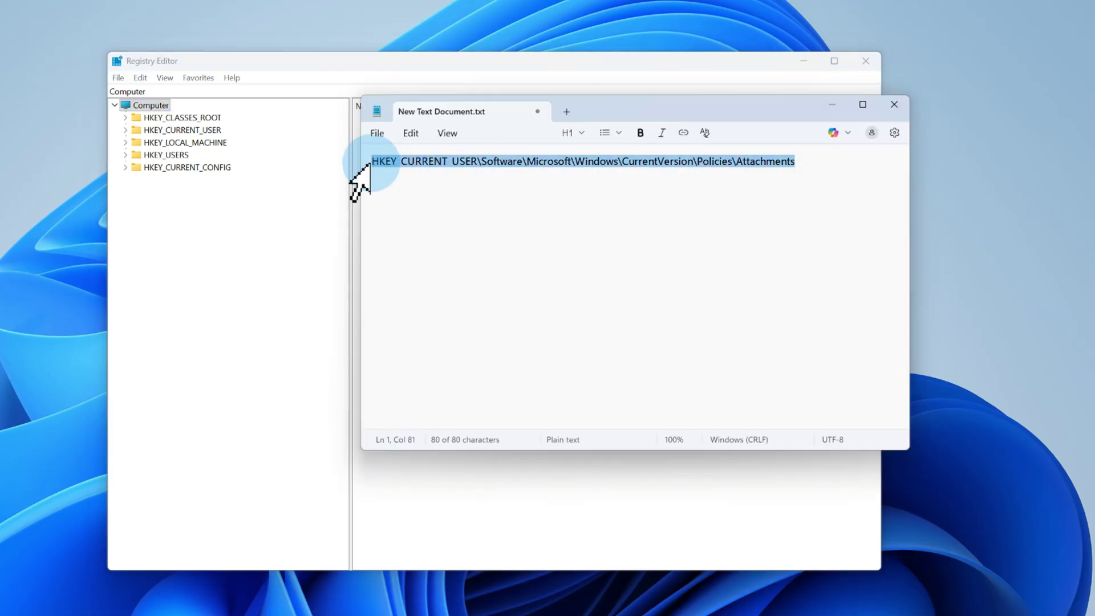
{"action": "left_click", "coordinate": [218, 92]}
{"action": "key", "text": "Return"}
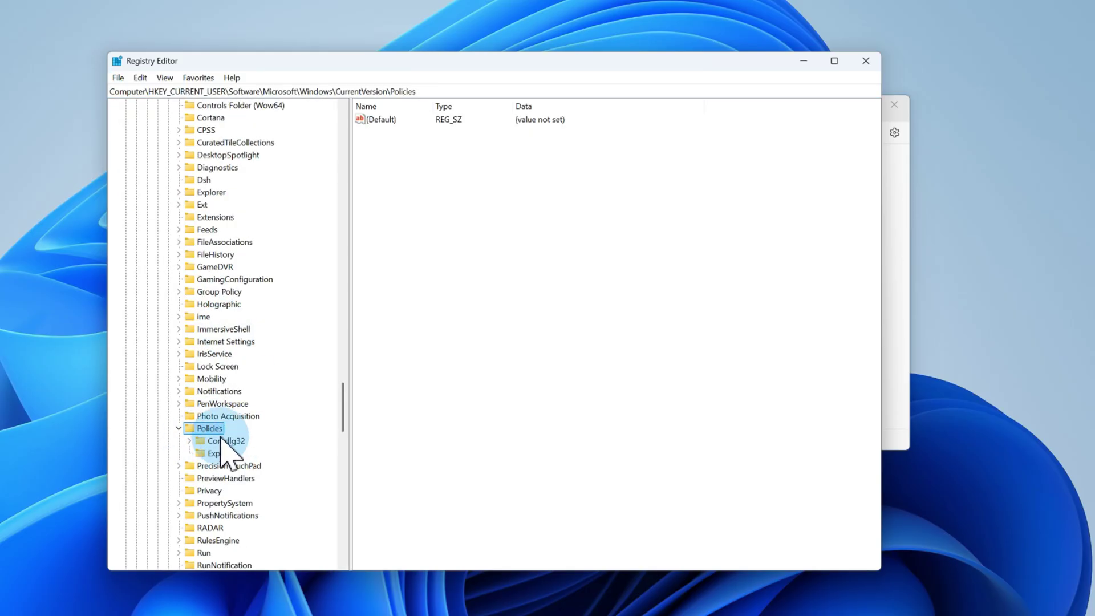
Step: Create a new key named Attachments under Policies and select it
{"action": "right_click", "coordinate": [220, 430]}
{"action": "mouse_move", "coordinate": [252, 453]}
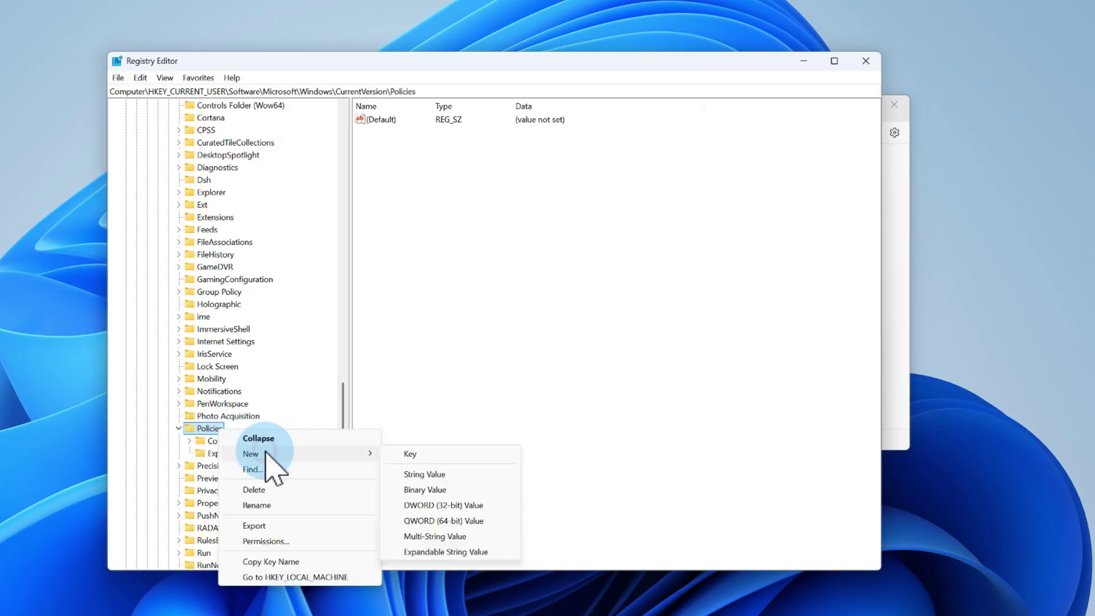
{"action": "left_click", "coordinate": [417, 453]}
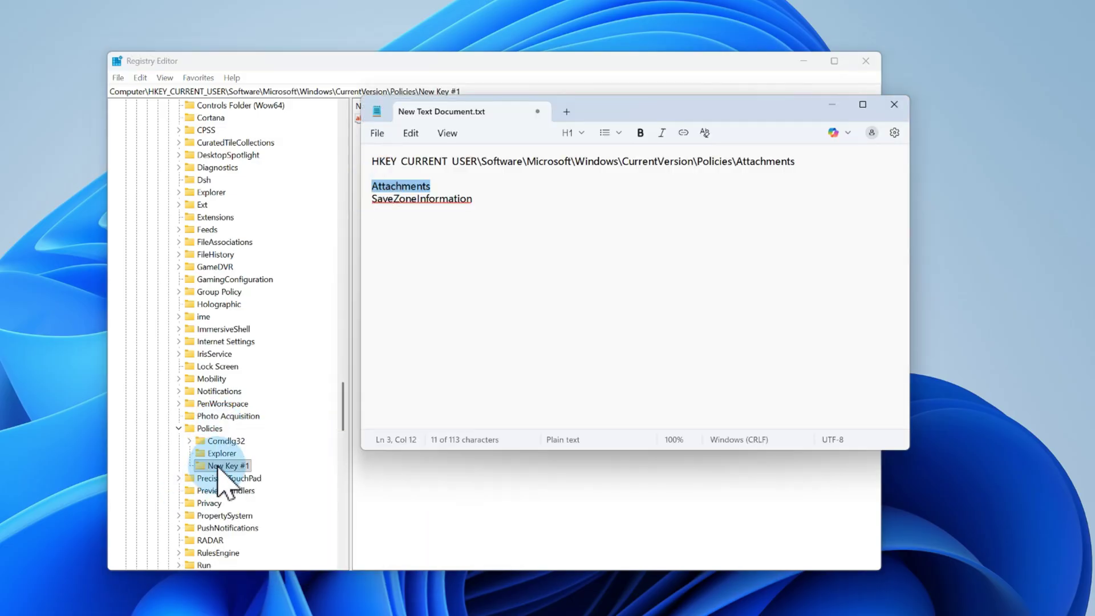
{"action": "right_click", "coordinate": [231, 466]}
{"action": "left_click", "coordinate": [257, 539]}
{"action": "left_click", "coordinate": [471, 482]}
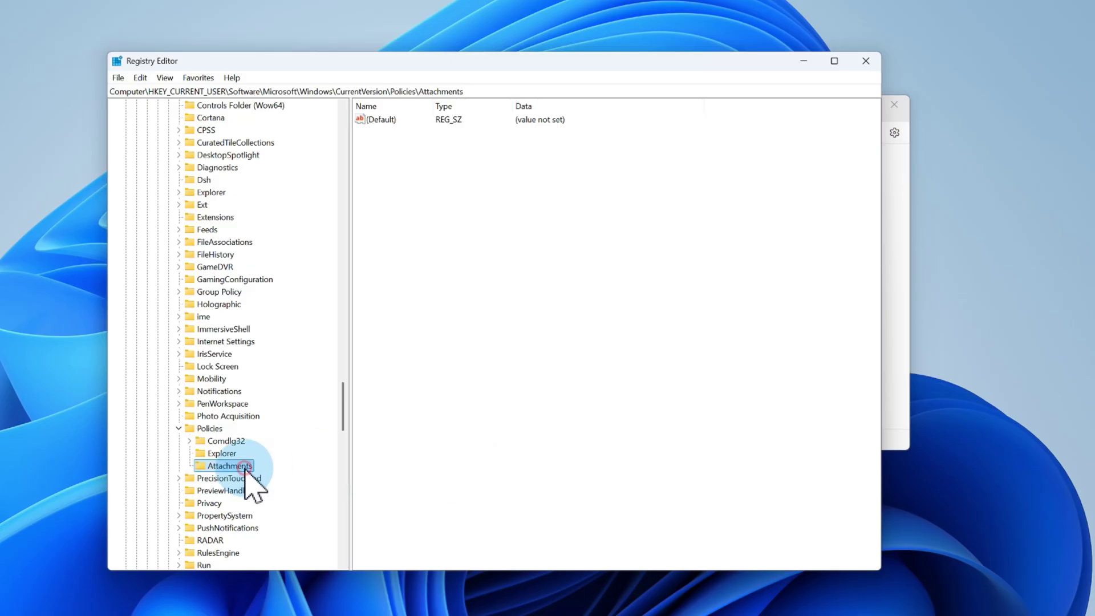
Step: Add a DWORD (32-bit) value under Attachments and name it SaveZoneInformation
{"action": "left_click", "coordinate": [442, 321]}
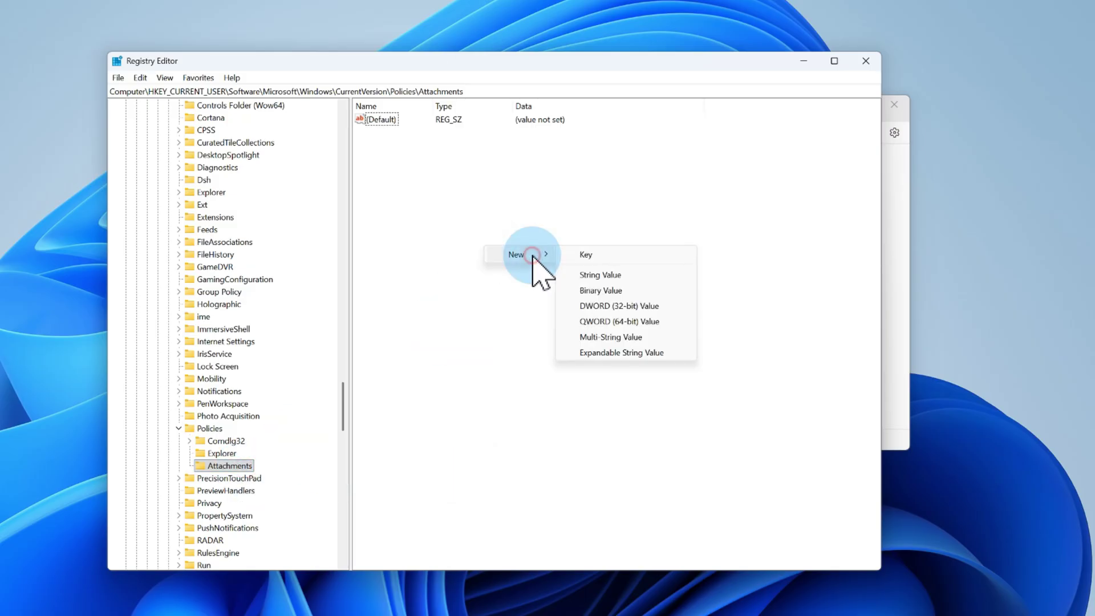
{"action": "left_click", "coordinate": [605, 305]}
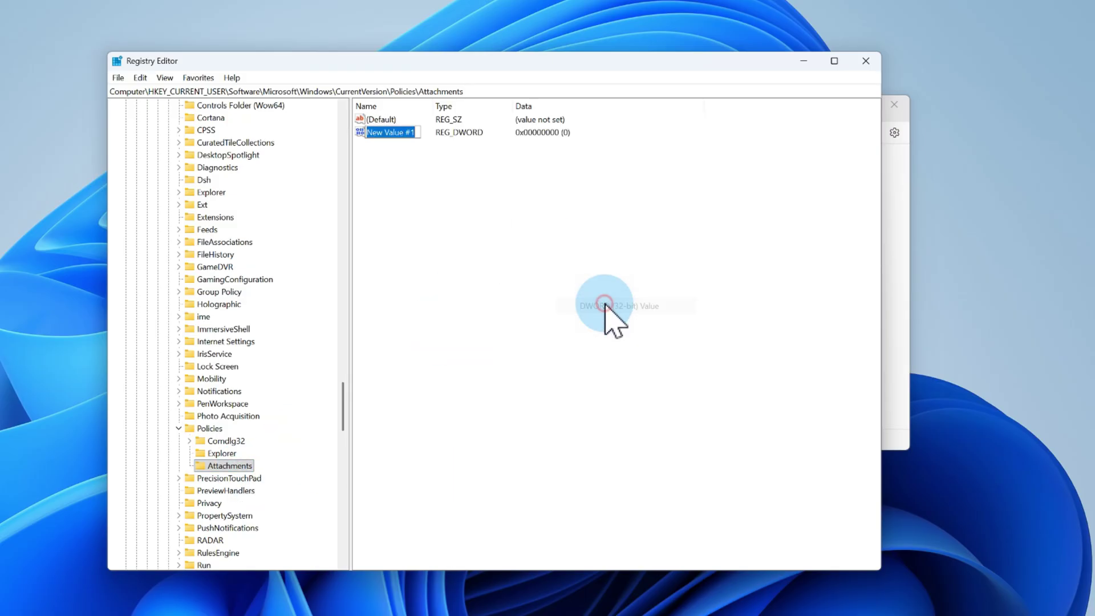
{"action": "key", "text": "alt+Tab"}
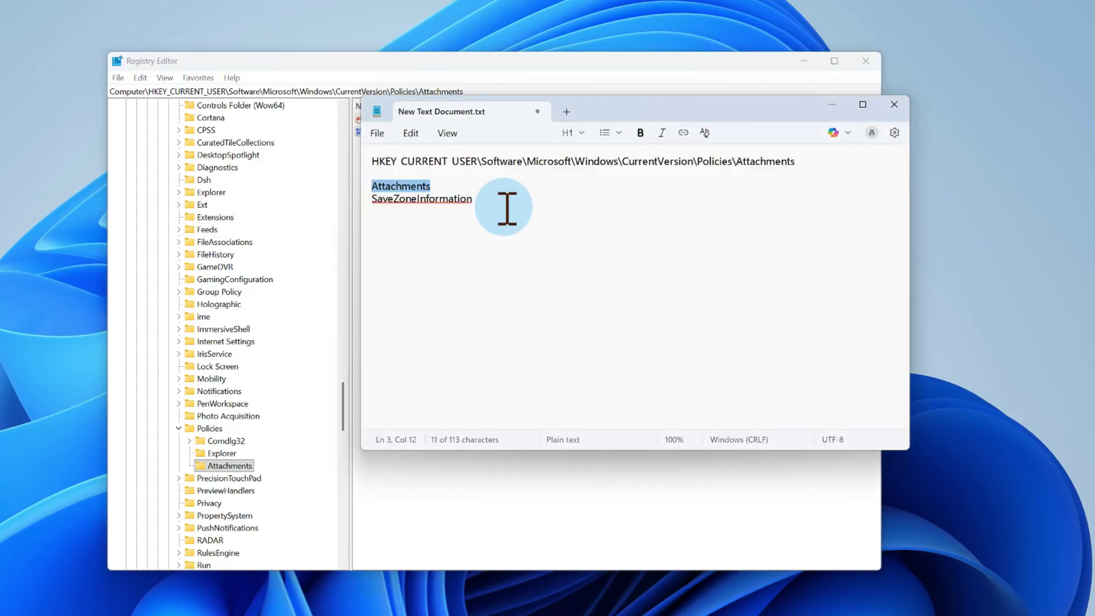
{"action": "left_click_drag", "start_coordinate": [474, 199], "coordinate": [379, 201]}
{"action": "key", "text": "ctrl+c"}
{"action": "key", "text": "alt+Tab"}
{"action": "right_click", "coordinate": [381, 135]}
{"action": "left_click", "coordinate": [435, 214]}
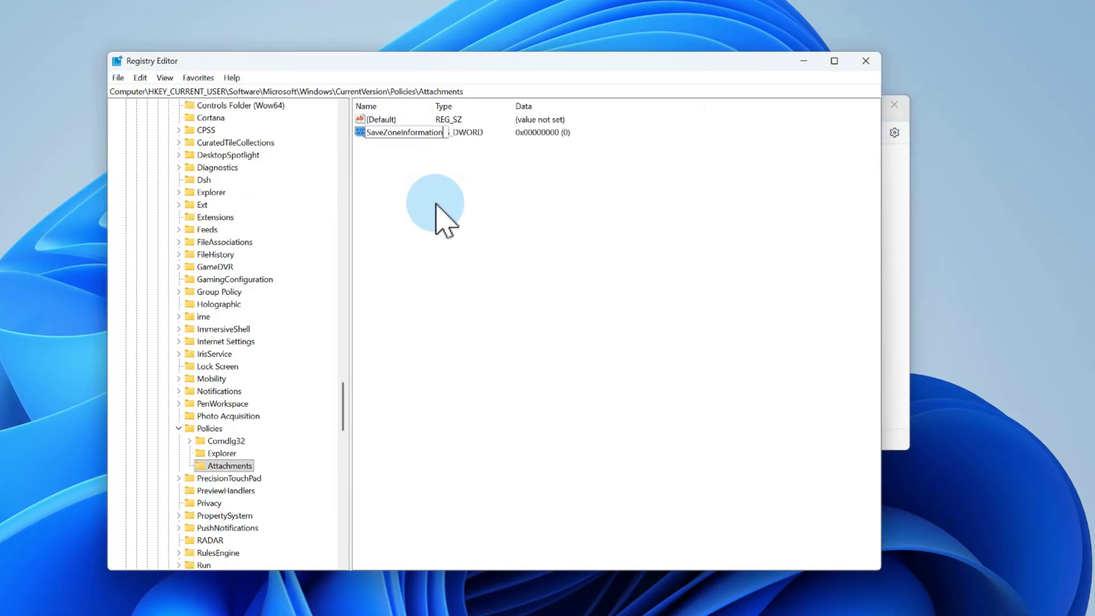
{"action": "key", "text": "Return"}
Step: Set SaveZoneInformation's data to 1 and bring up the Start power options
{"action": "double_click", "coordinate": [401, 132]}
{"action": "type", "text": "1"}
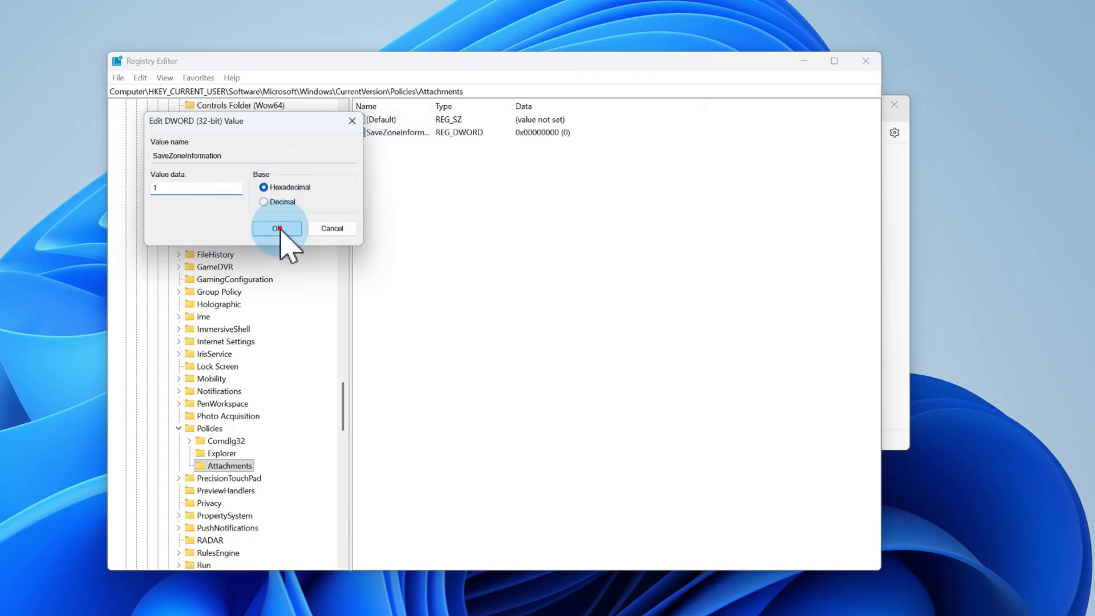
{"action": "left_click", "coordinate": [278, 229]}
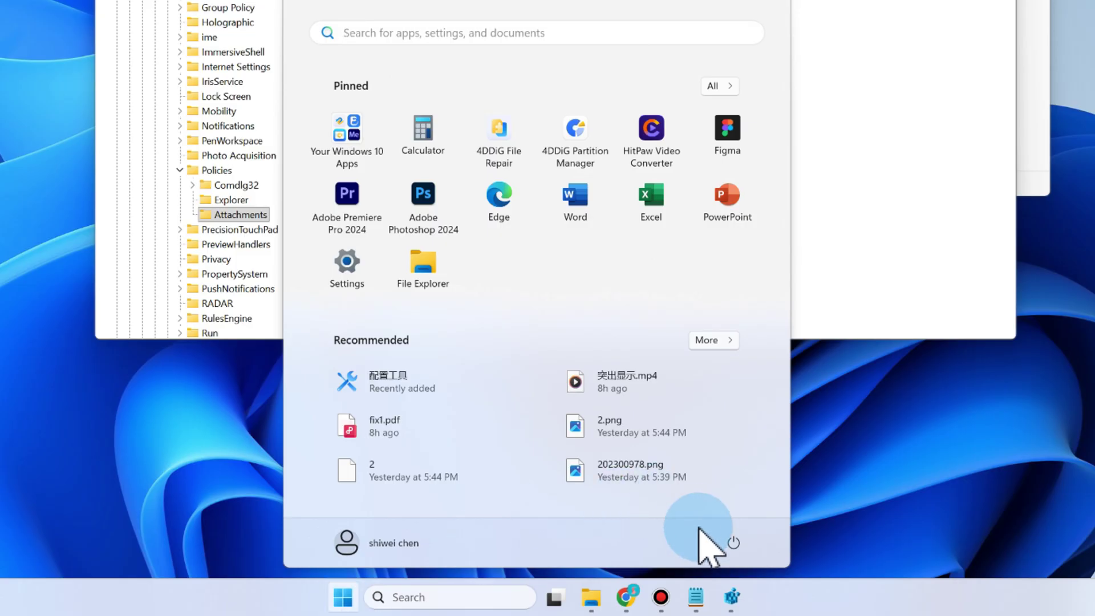
{"action": "left_click", "coordinate": [734, 542]}
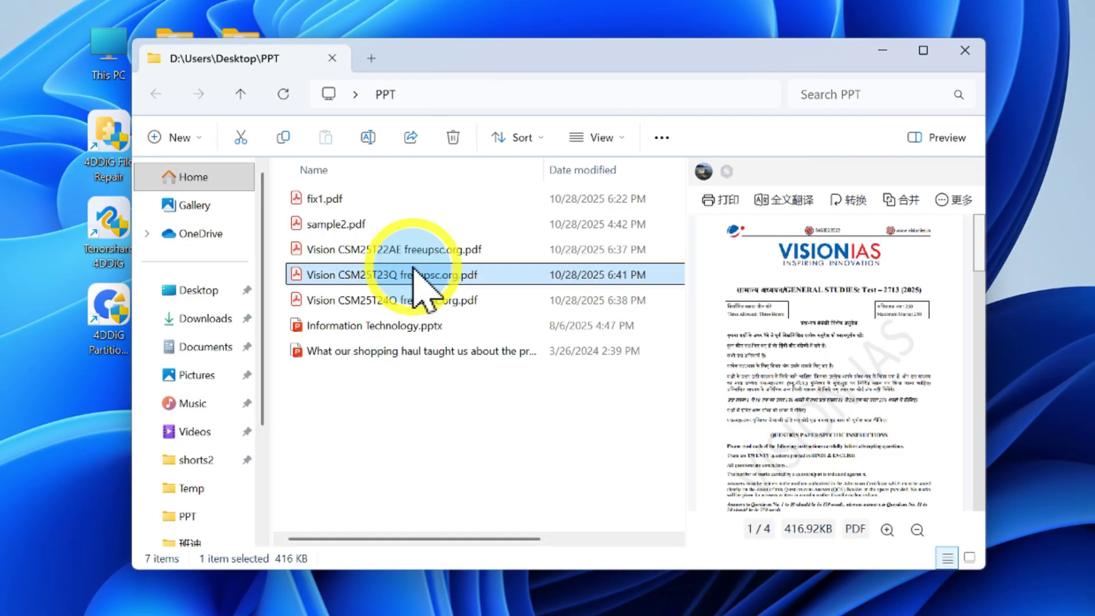
Step: Toggle the preview pane until the Vision CSM25T23Q PDF renders, then highlight 4DDiG's supported formats
{"action": "left_click", "coordinate": [927, 140]}
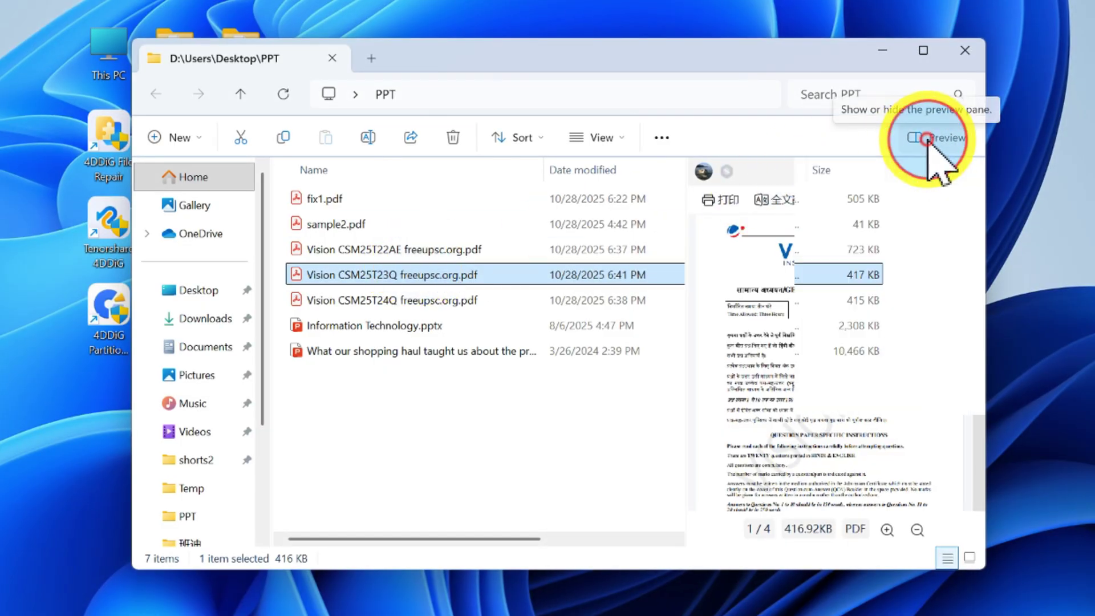
{"action": "left_click", "coordinate": [928, 139]}
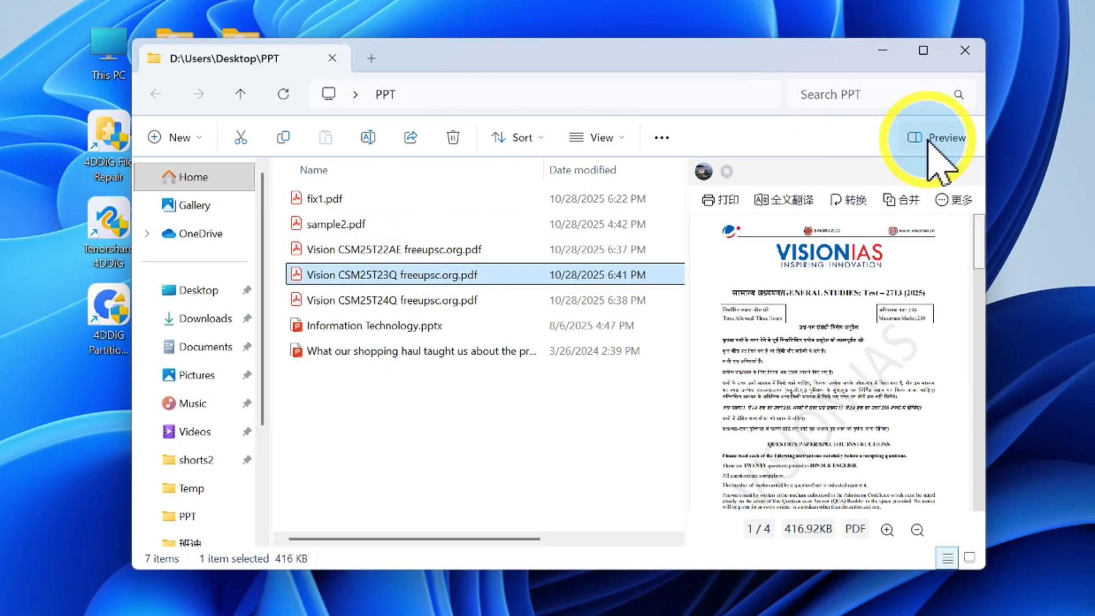
{"action": "left_click", "coordinate": [929, 140]}
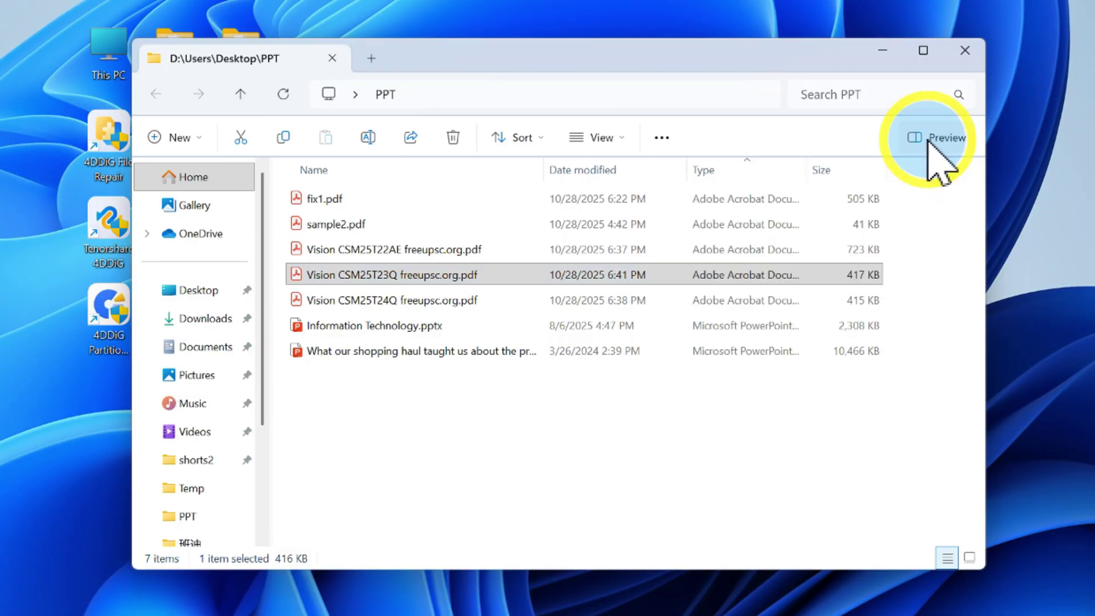
{"action": "left_click", "coordinate": [929, 141]}
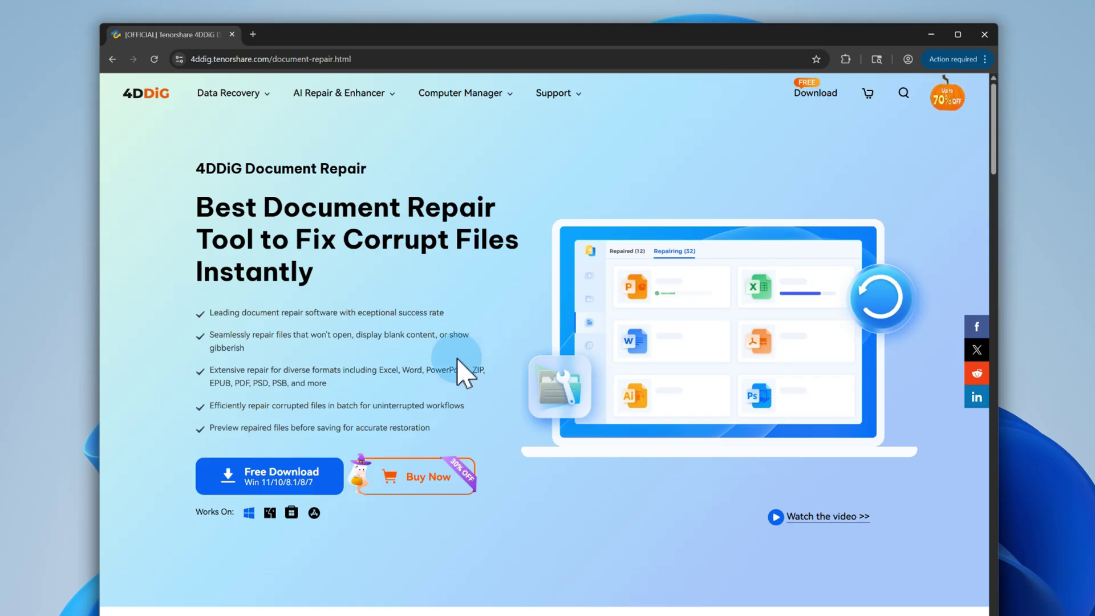
{"action": "left_click_drag", "start_coordinate": [210, 382], "coordinate": [327, 384]}
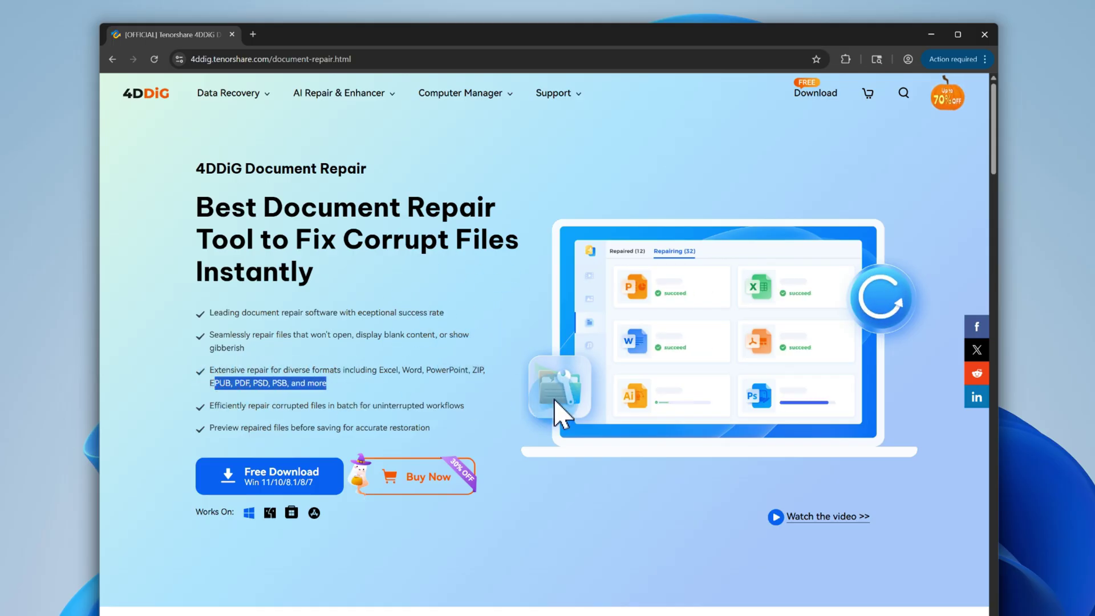